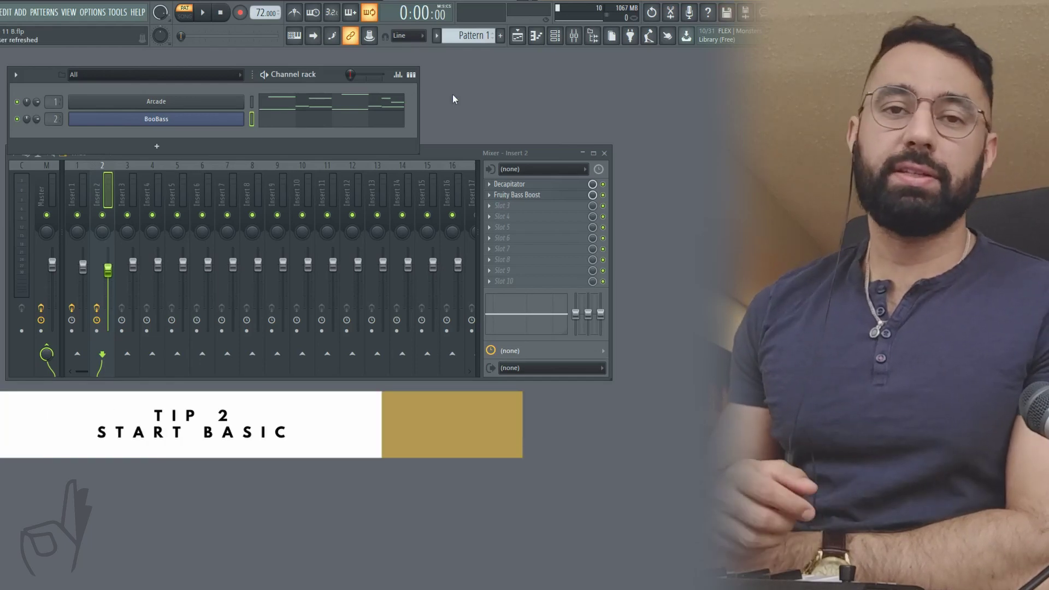
Open the Arcade melody in the piano roll and play the pattern
key("Up")
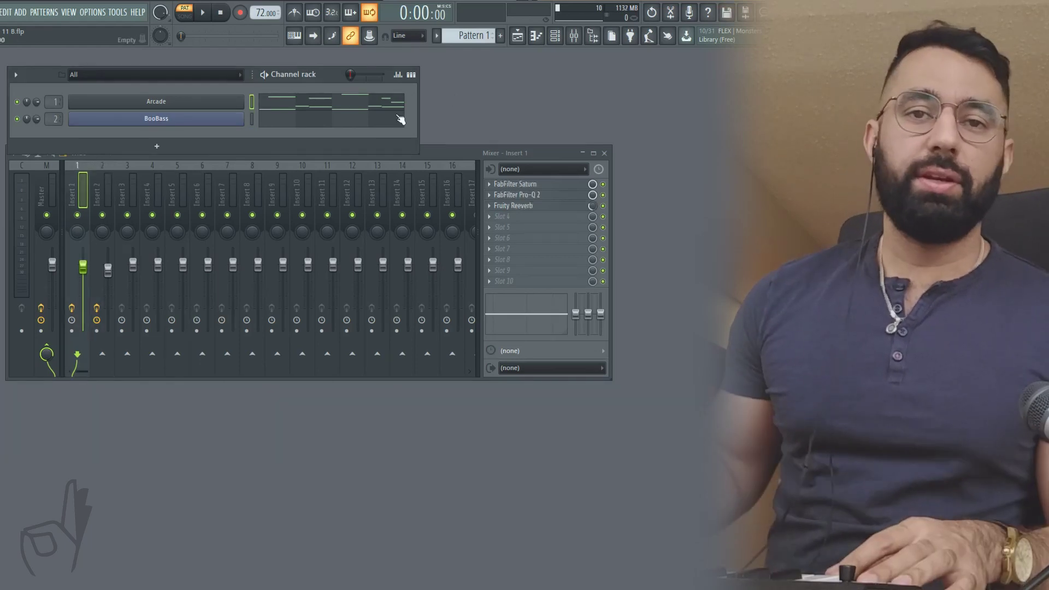
key("F7")
key("space")
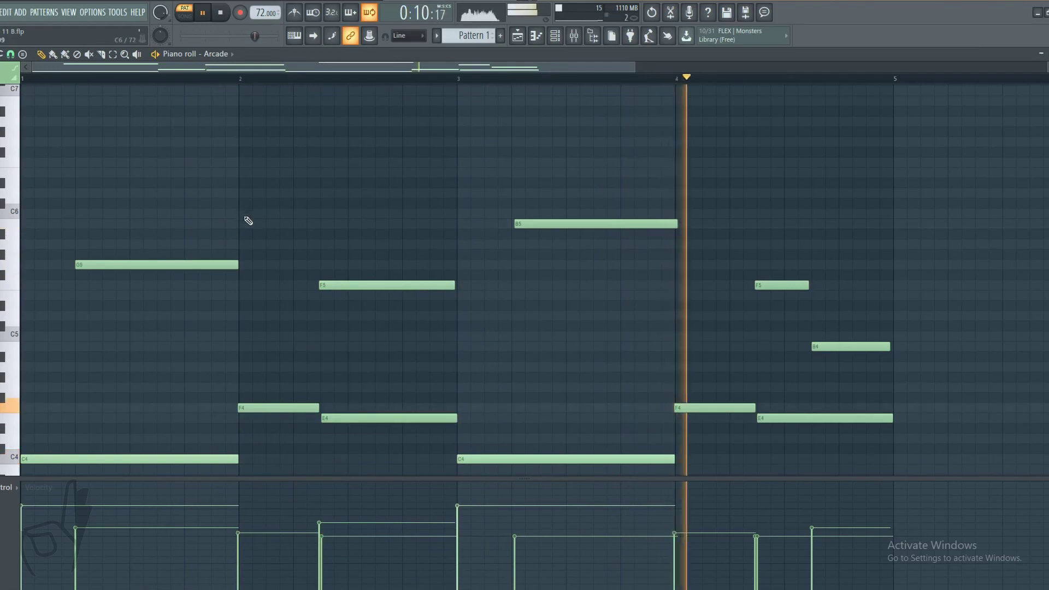
Delete the five upper notes of the Arcade melody during playback, leaving only the low C4, F4 and E4 notes
right_click(235, 265)
right_click(350, 285)
right_click(541, 224)
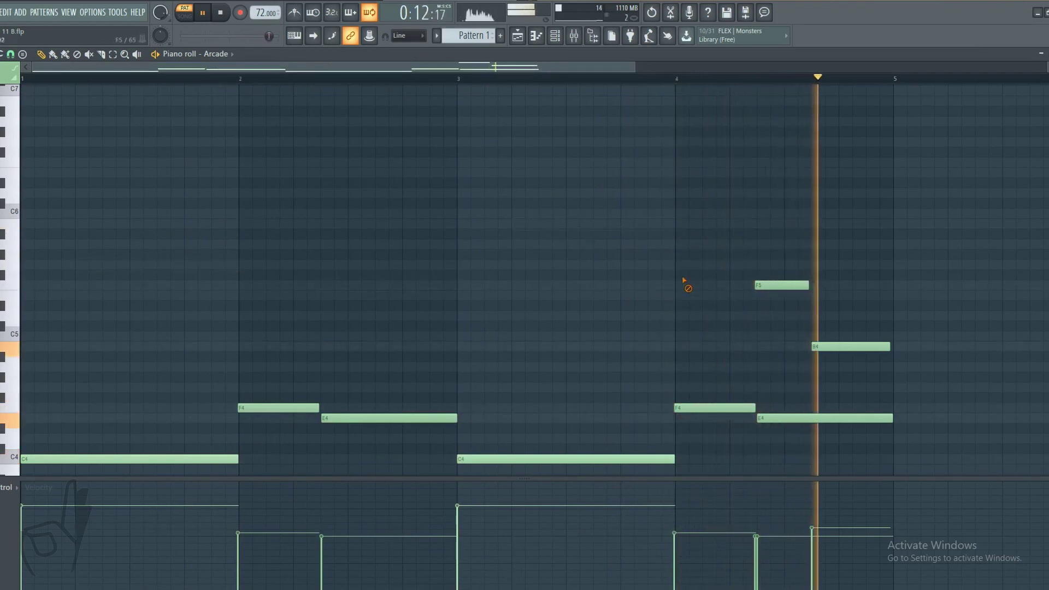
right_click(781, 285)
right_click(817, 346)
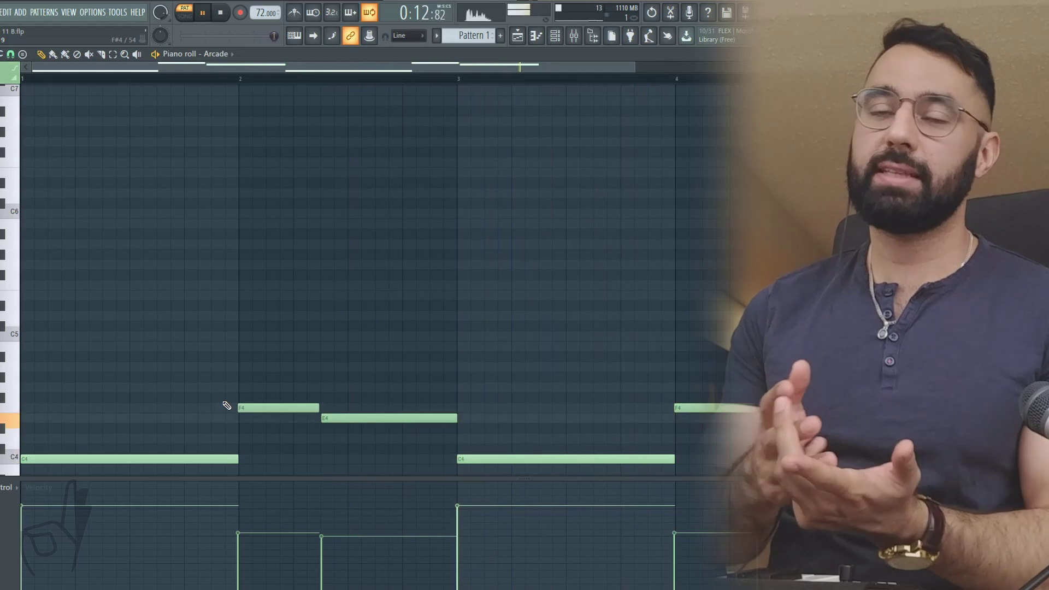
key("space")
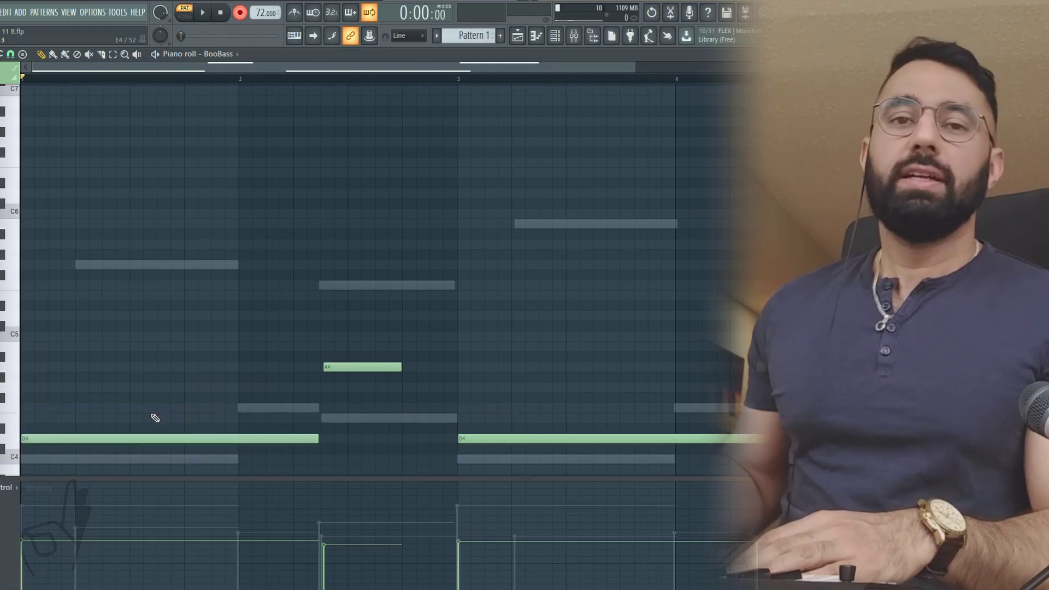
Add a G4 note directly after the first A4 in the BooBass line, shortened to end at the start of bar 3
key("space")
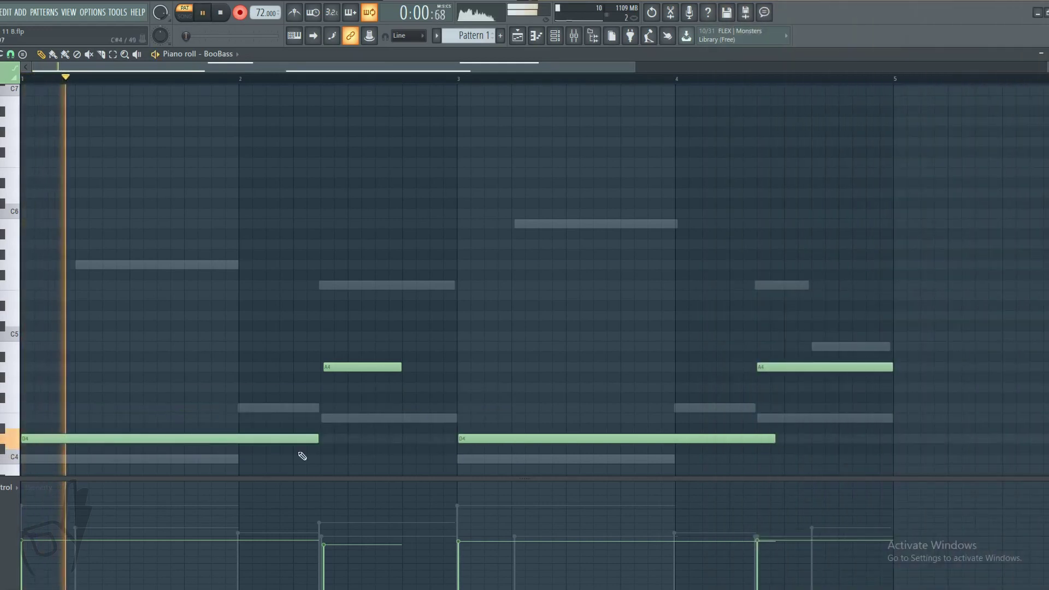
left_click(403, 387)
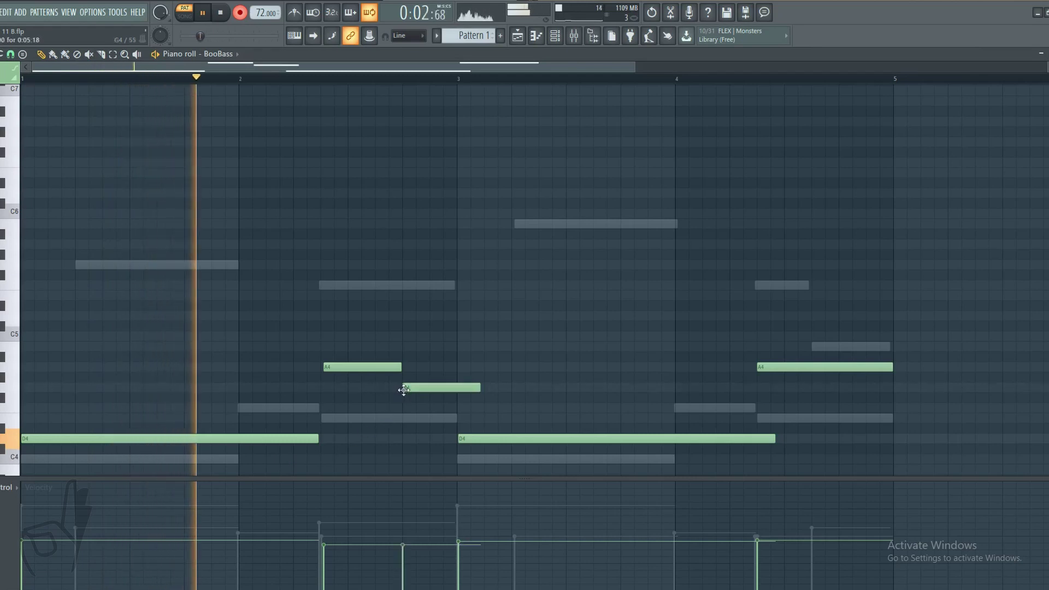
left_click_drag(474, 388, 458, 388)
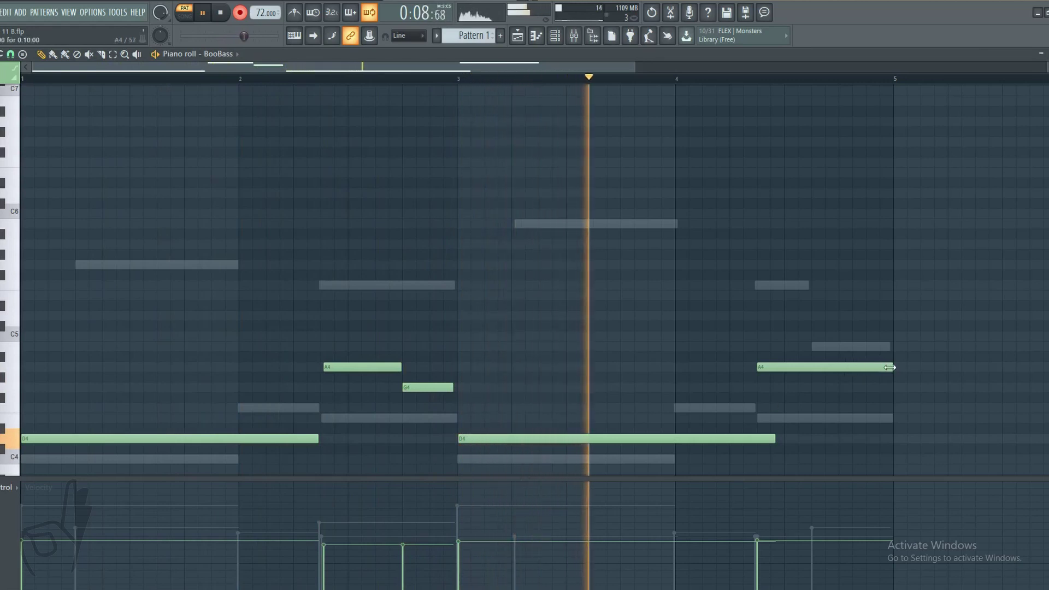
Shorten the A4 in bar 4 of the BooBass line and fill the rest of the bar with a G4 note
left_click_drag(887, 366, 844, 366)
left_click(843, 388)
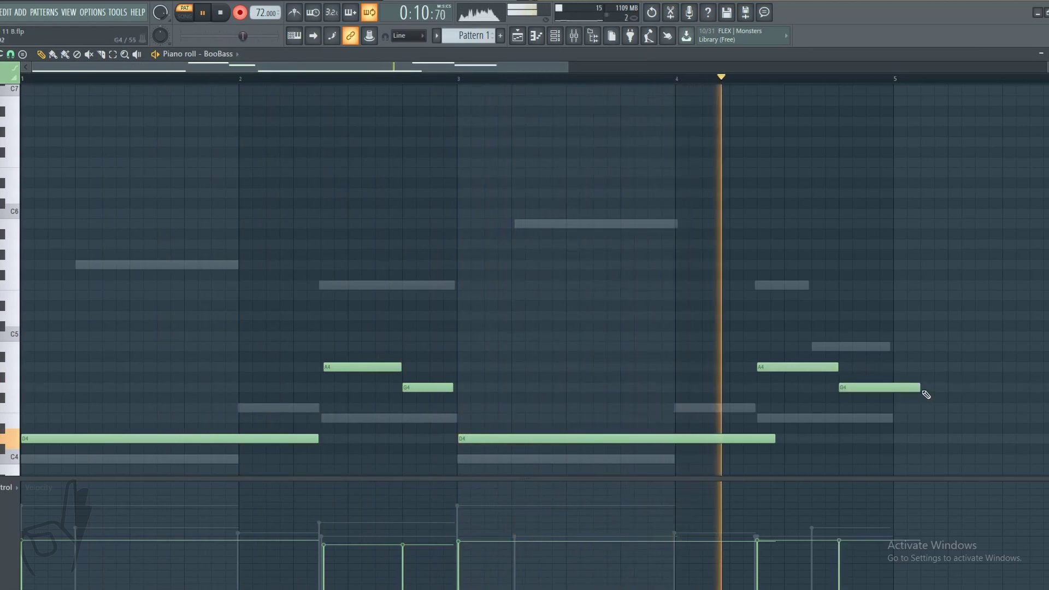
left_click_drag(916, 388, 896, 389)
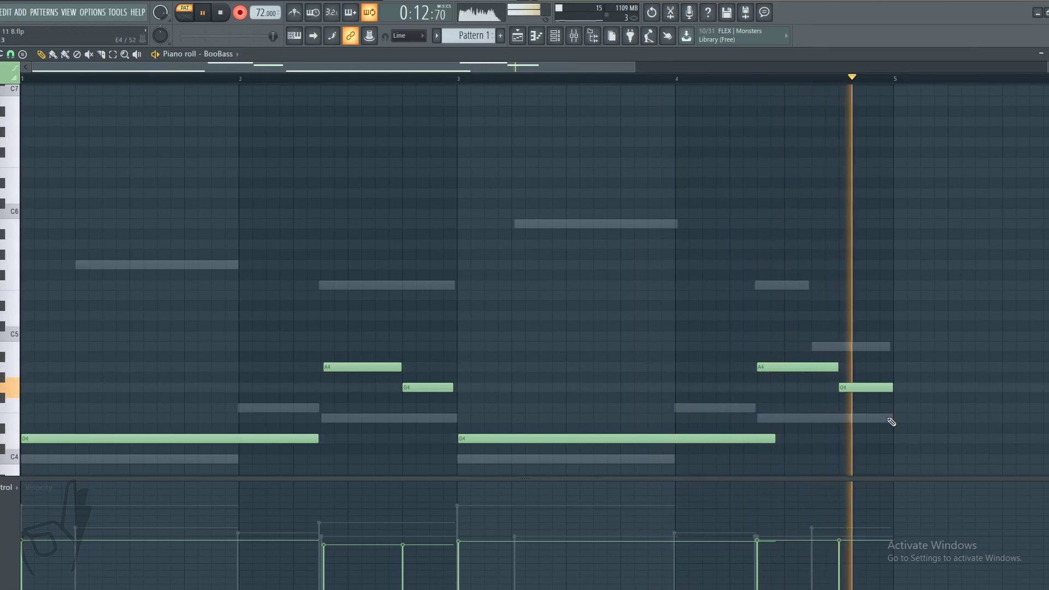
key("space")
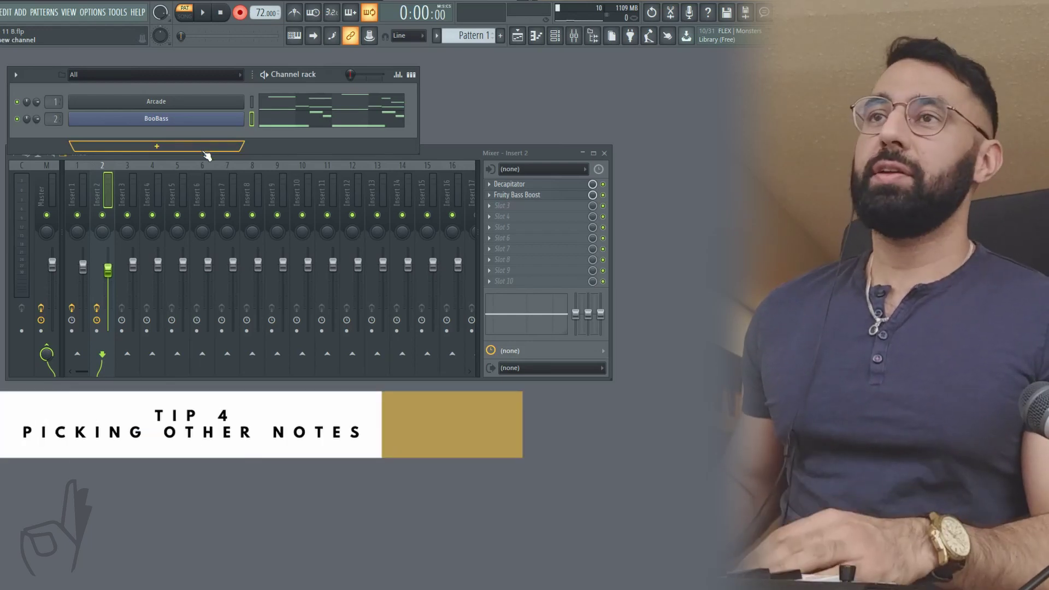
Add a Massive synth channel and play the pattern in its empty piano roll while auditioning notes
left_click(204, 150)
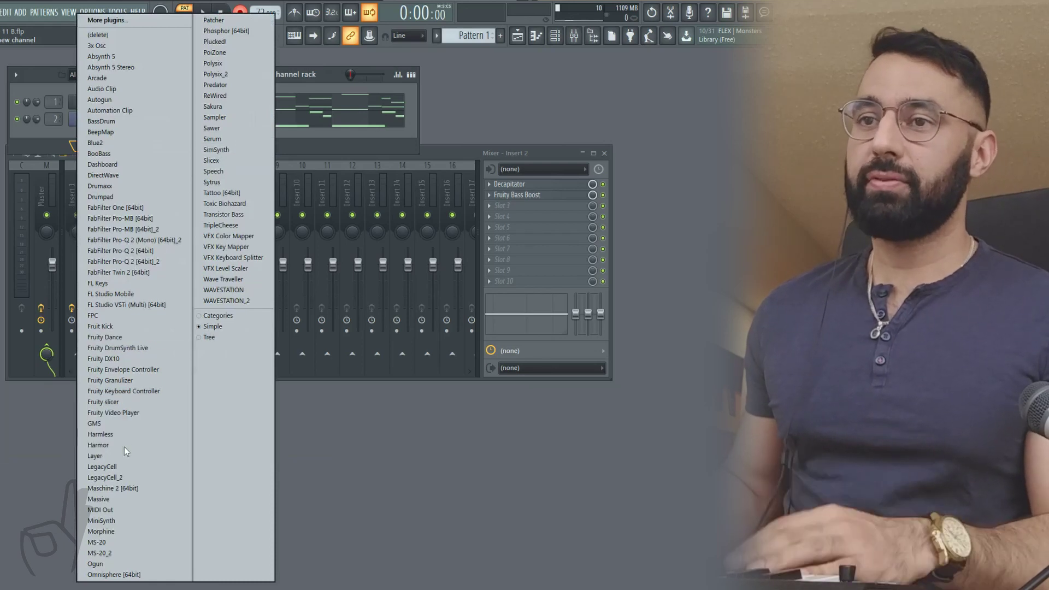
left_click(127, 498)
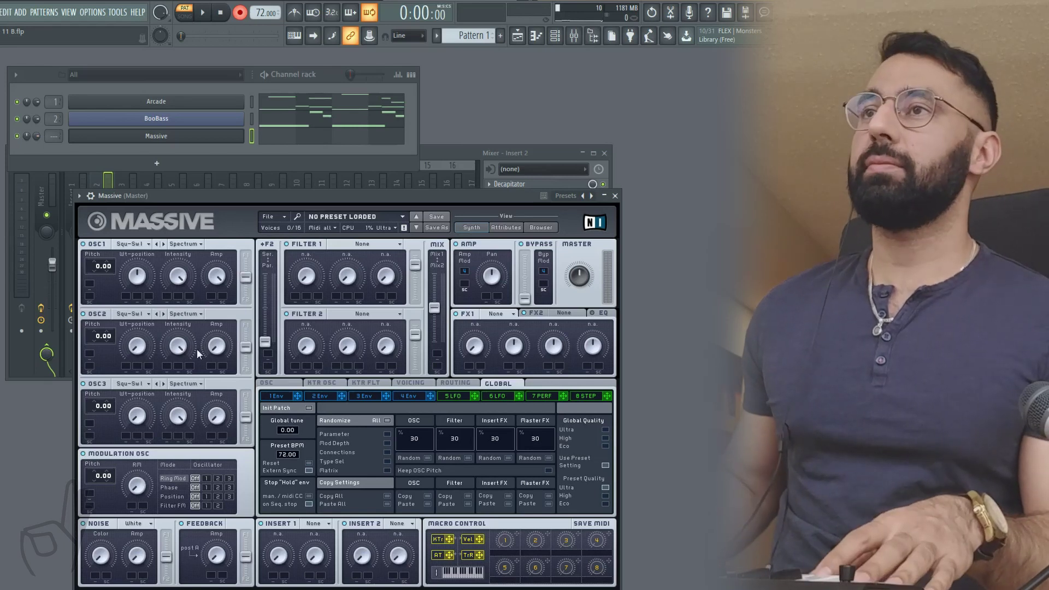
key("F7")
key("space")
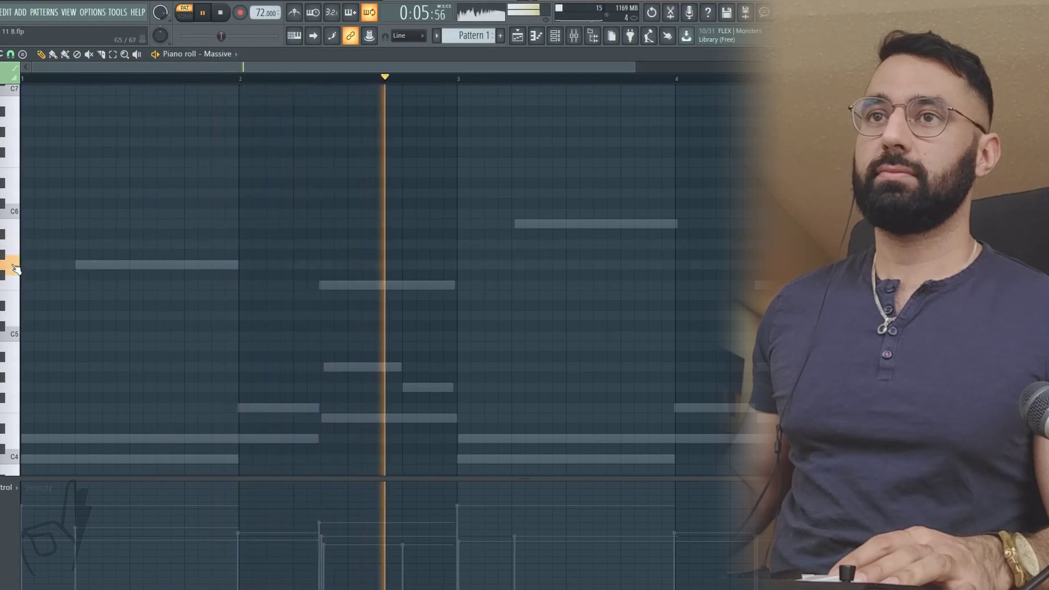
key("space")
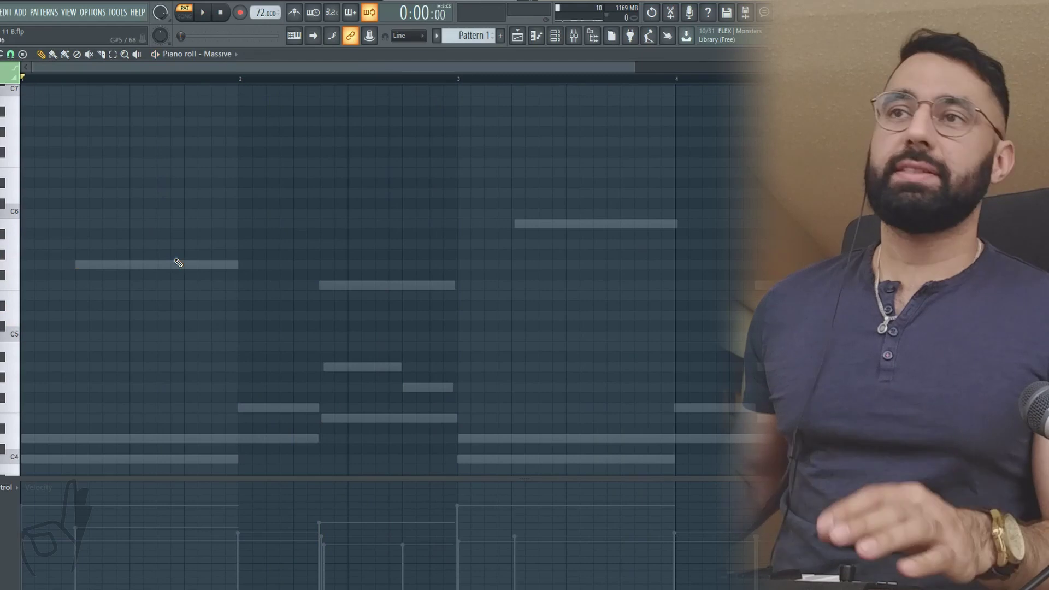
Try a descending run of one-beat notes A5, G5, F5 and E5 across bar 1 of the Massive part, and undo it
left_click(36, 245)
key("space")
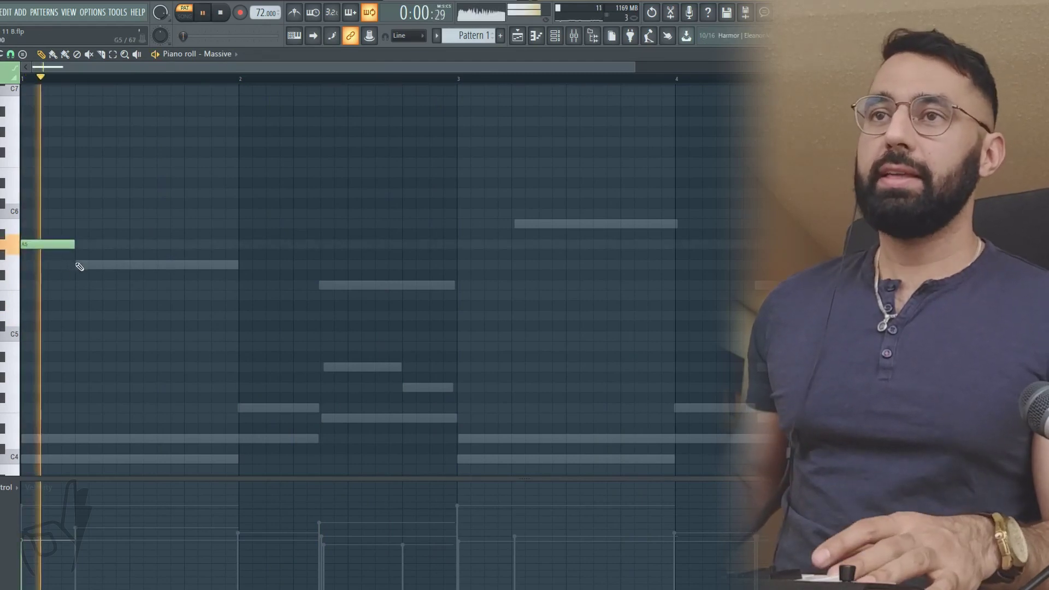
left_click(78, 265)
left_click(132, 286)
left_click(187, 295)
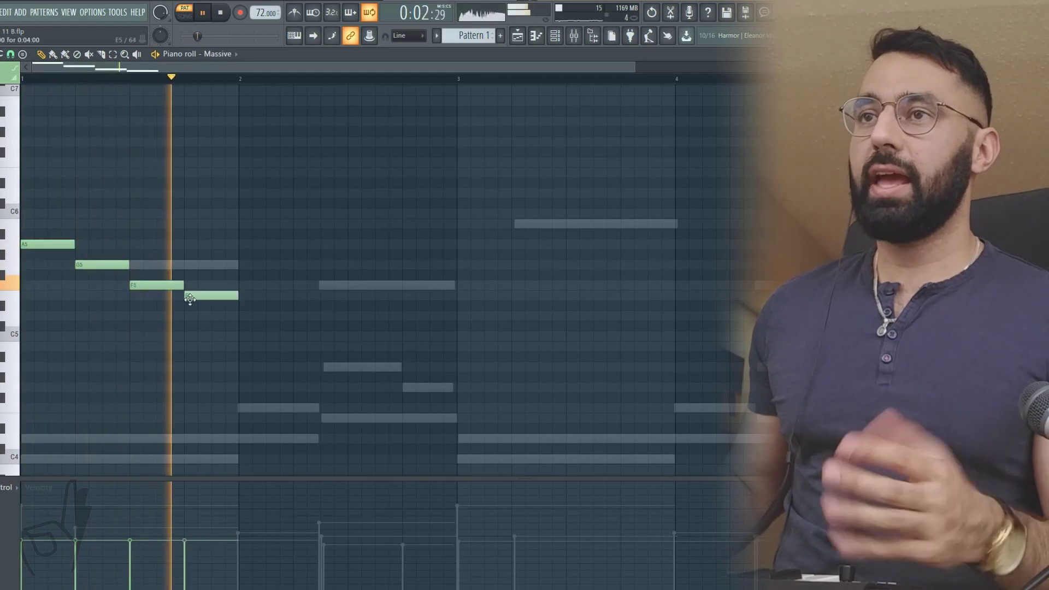
key("space")
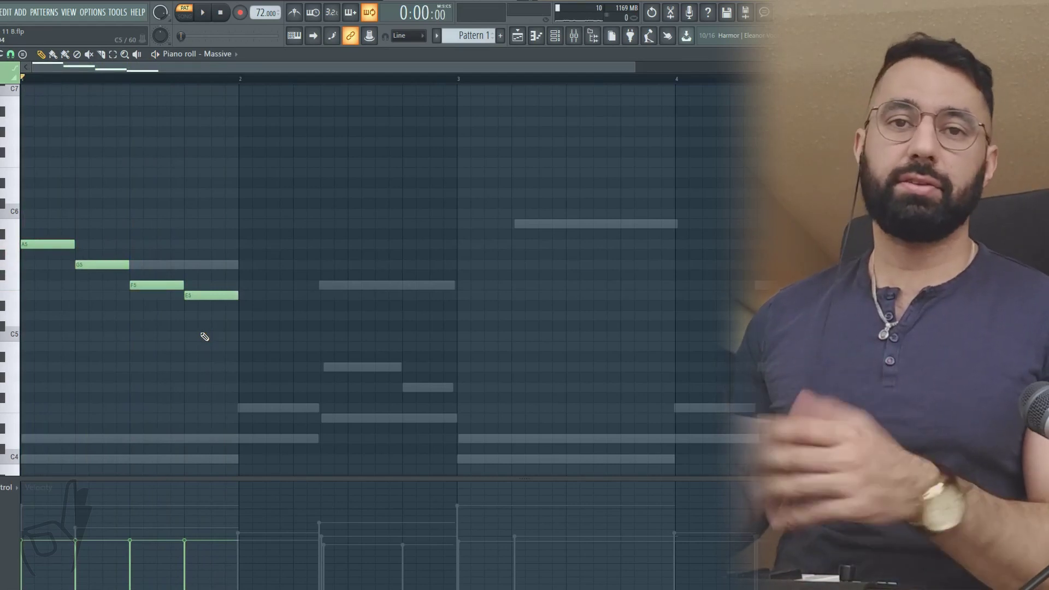
key("ctrl+z")
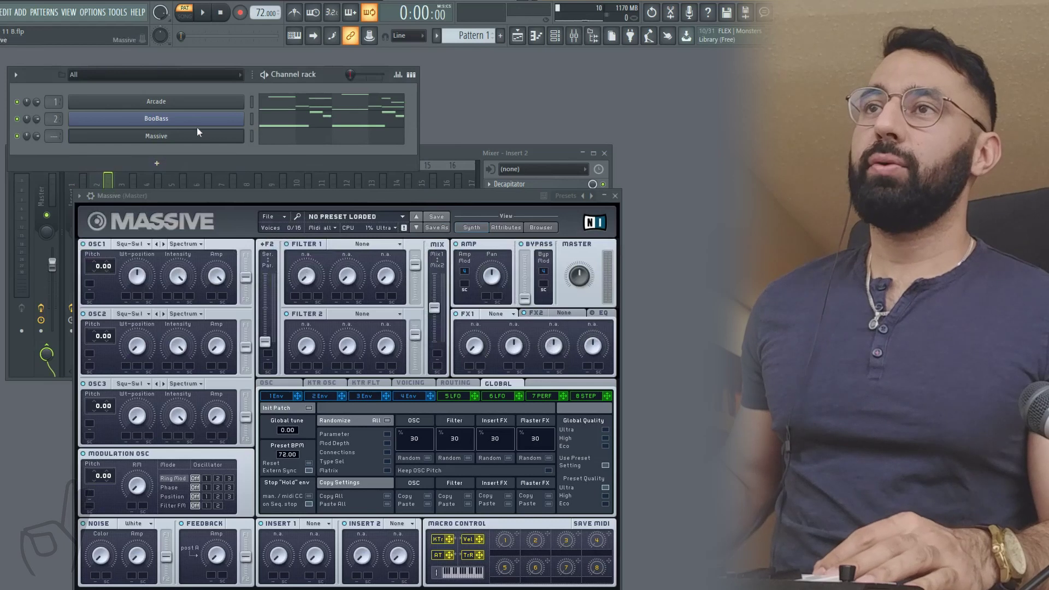
Clone the BooBass channel and play the pattern in the clone's empty piano roll while auditioning notes
right_click(216, 119)
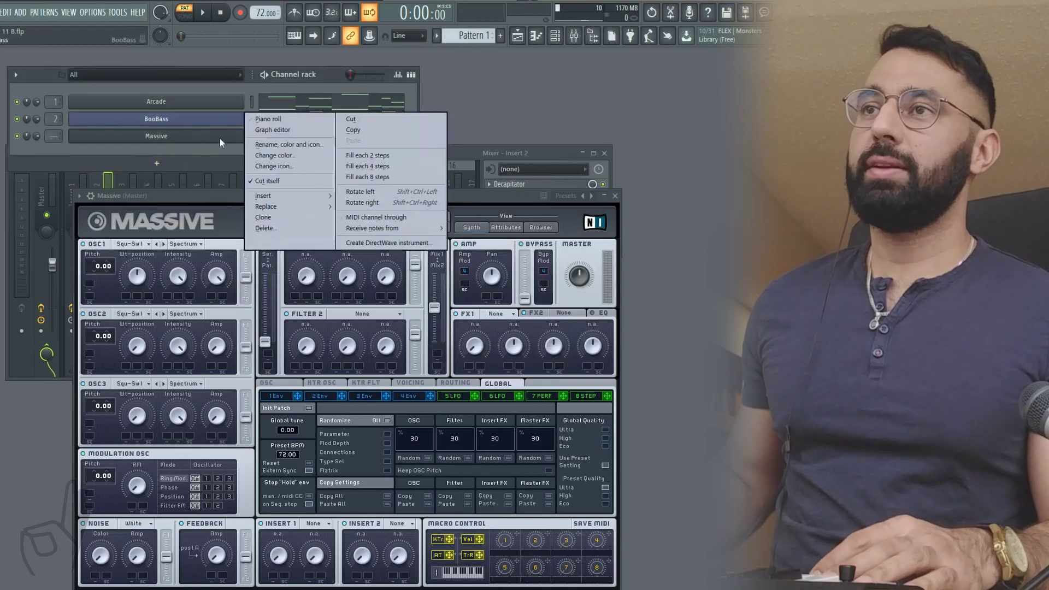
left_click(269, 218)
key("F7")
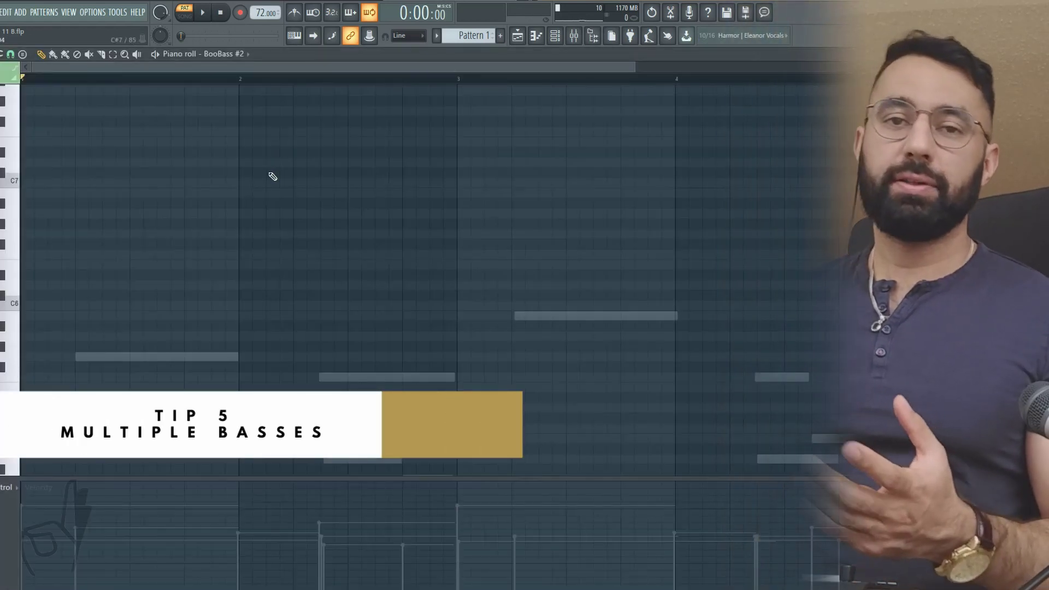
key("space")
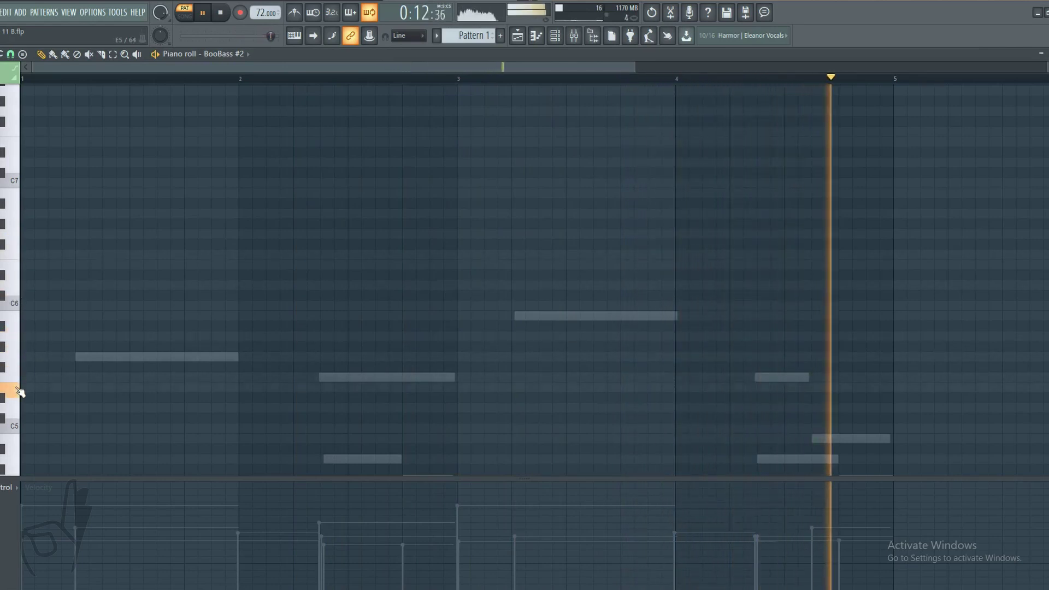
key("space")
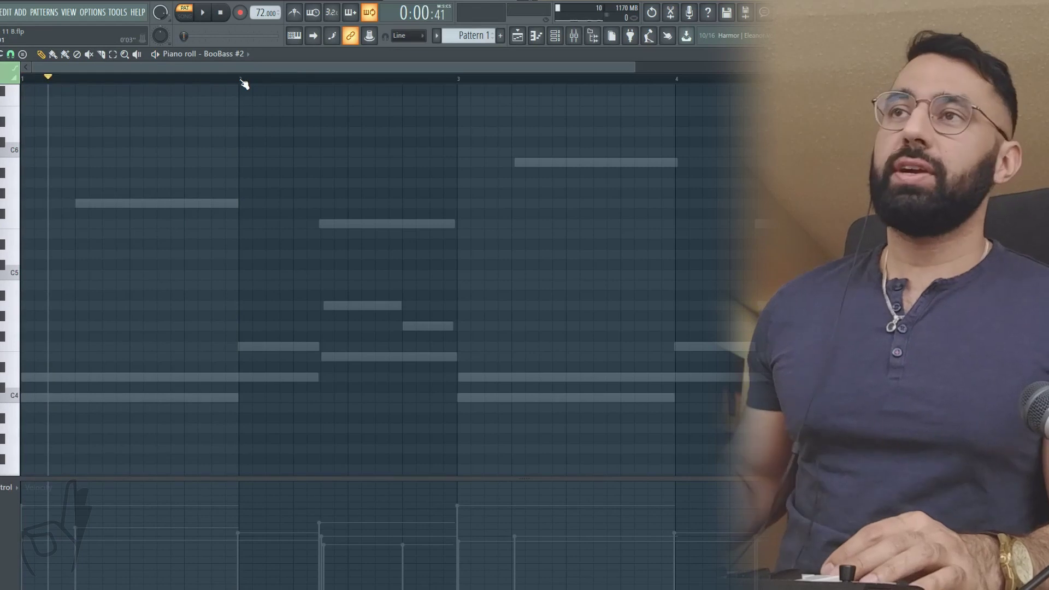
Select bar 1 on the piano roll timeline and loop its playback
left_click_drag(240, 82, 11, 82)
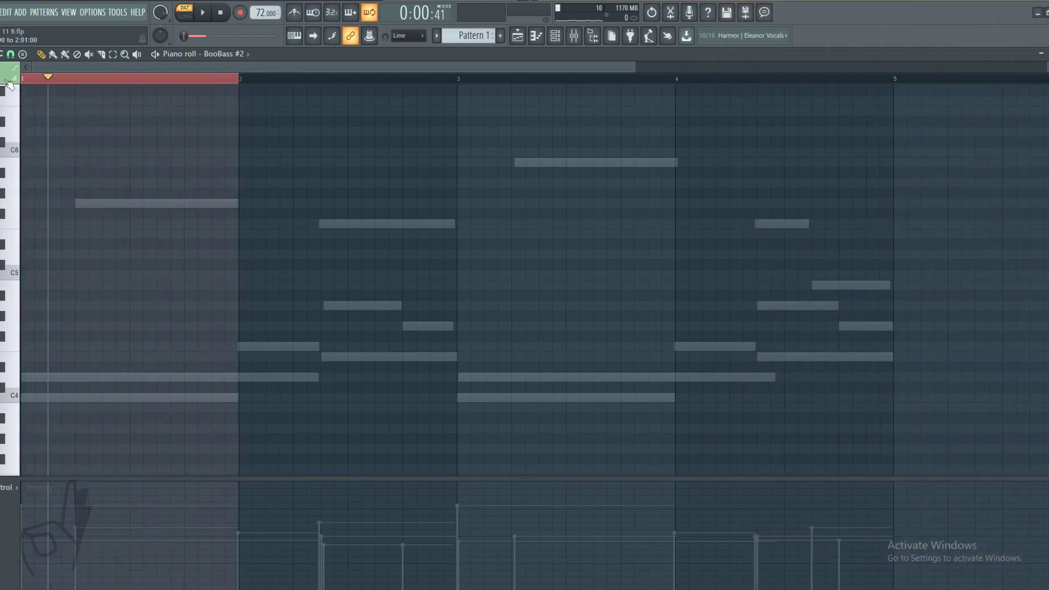
key("space")
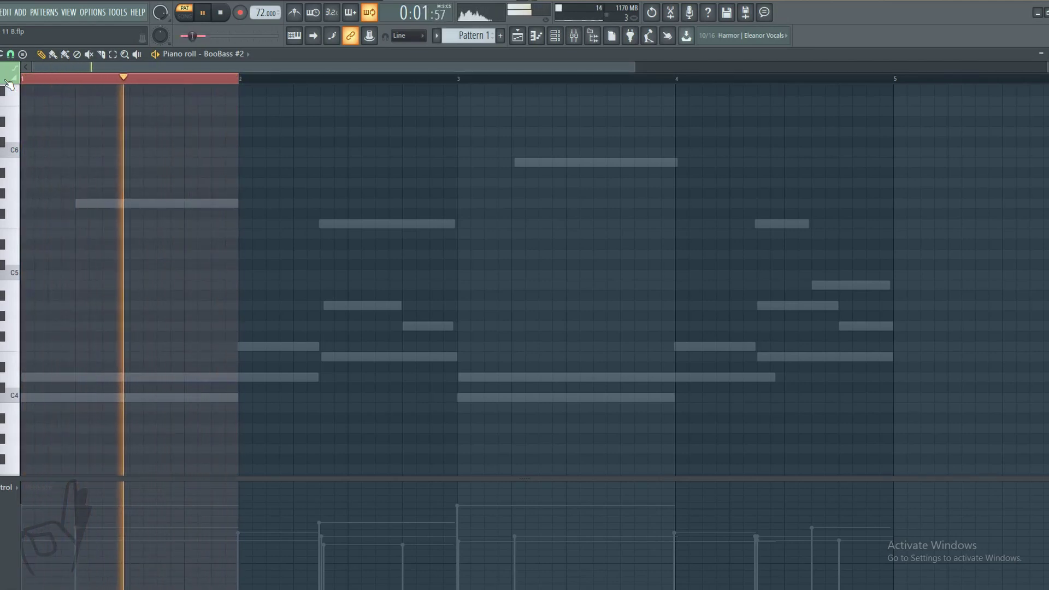
key("space")
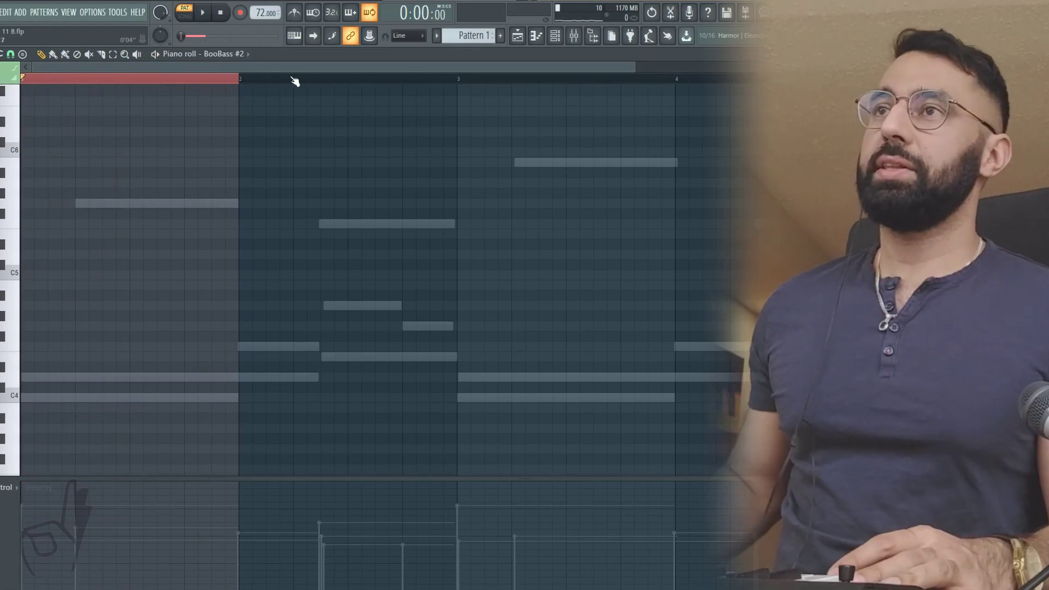
Loop playback over the F4 section at the start of bar 2, and over the remaining E4 section of that bar
mouse_move(316, 82)
left_mouse_down()
mouse_move(292, 82)
mouse_move(306, 81)
left_mouse_up()
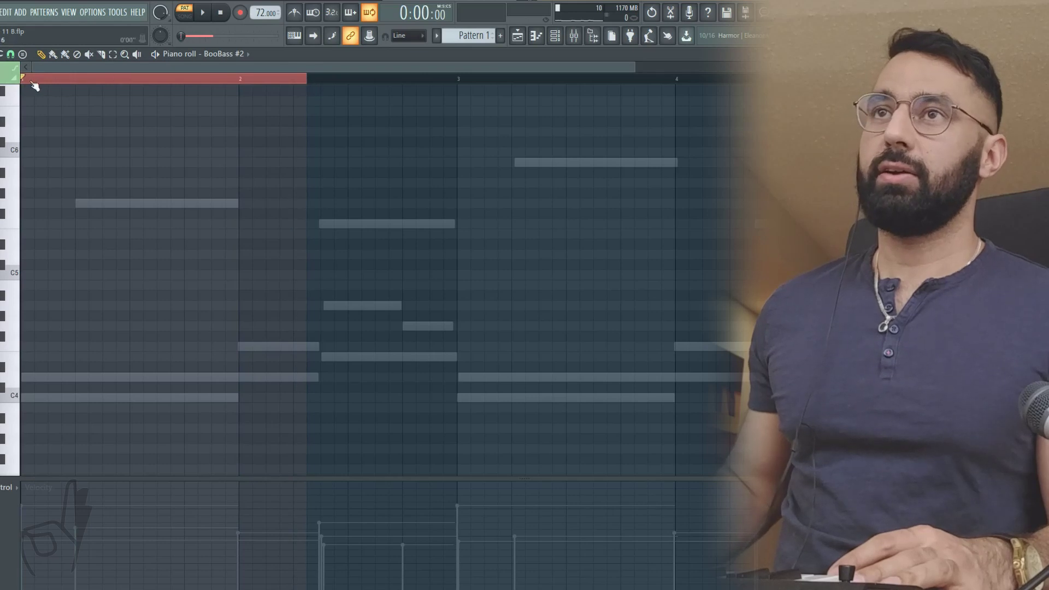
left_click_drag(35, 85, 318, 83)
key("space")
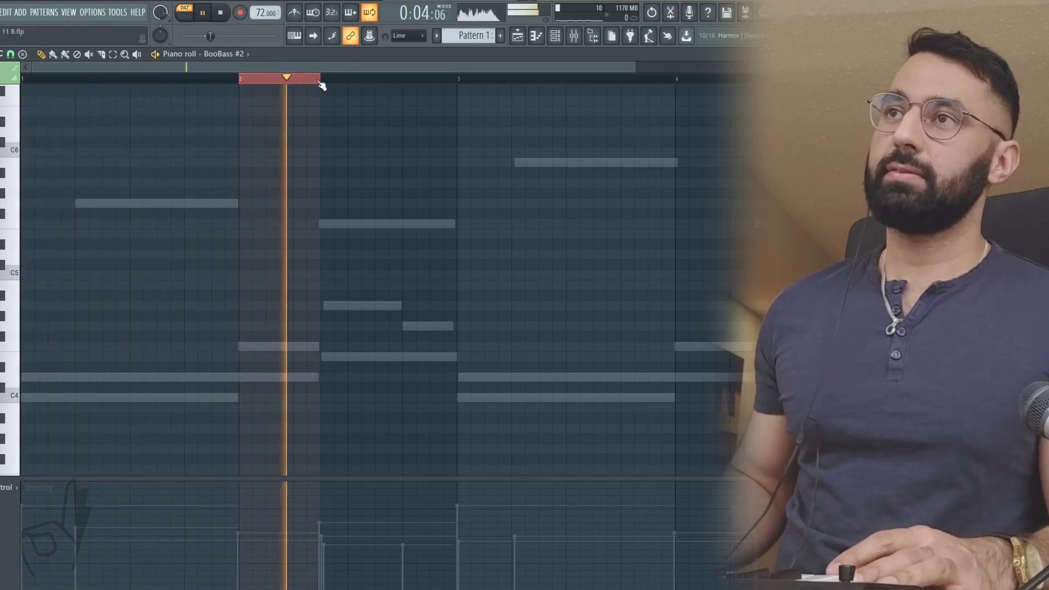
key("space")
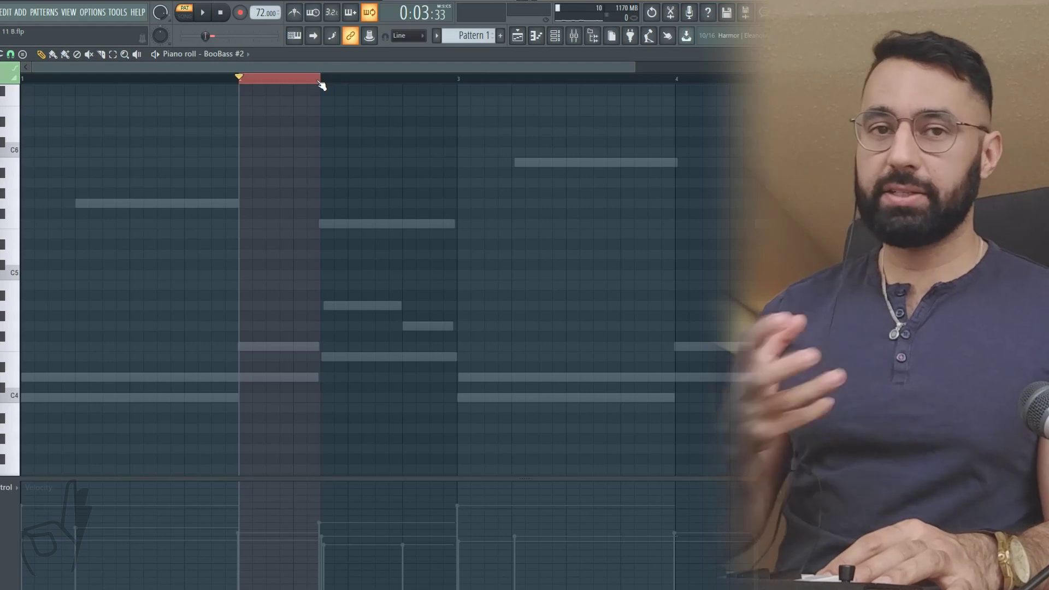
left_click_drag(321, 81, 457, 80)
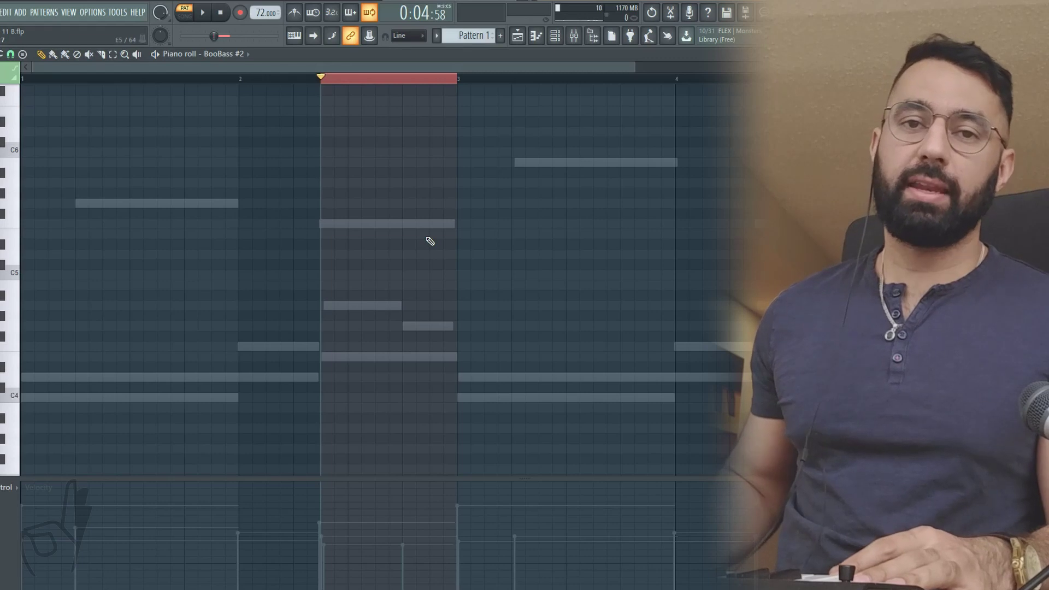
key("space")
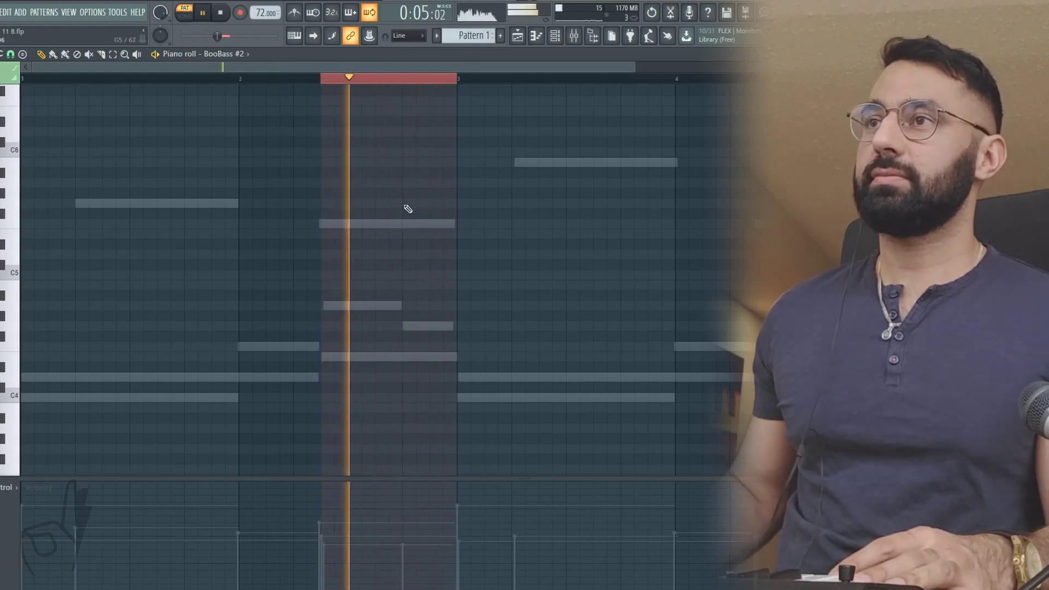
Clear the time selection and record BooBass #2 fills: D5, A5, G5, G5, A5 in bar 2 and G5, E5, D5 in bar 4
left_click(332, 83)
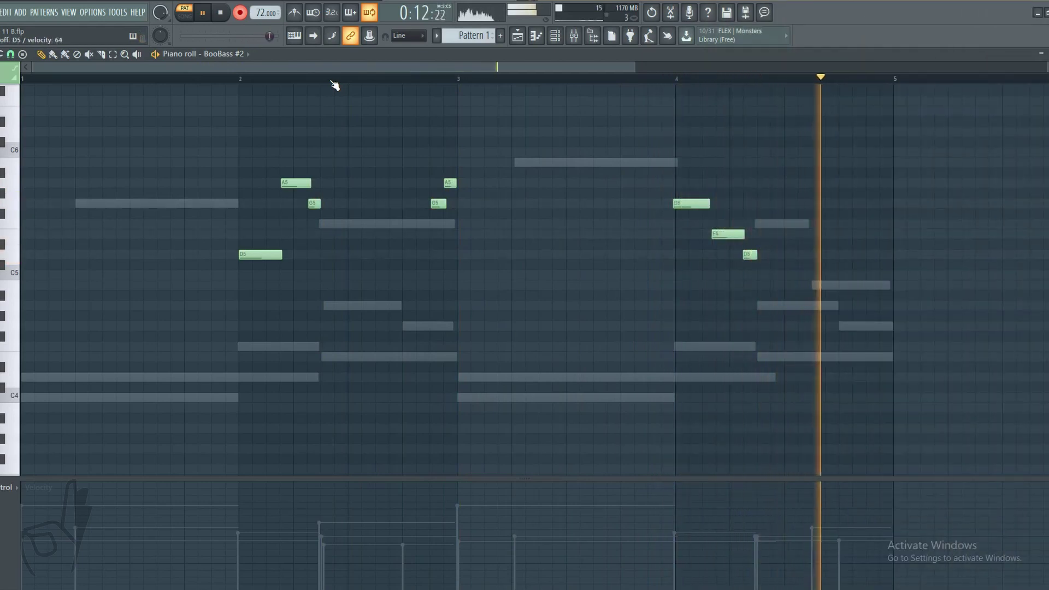
key("space")
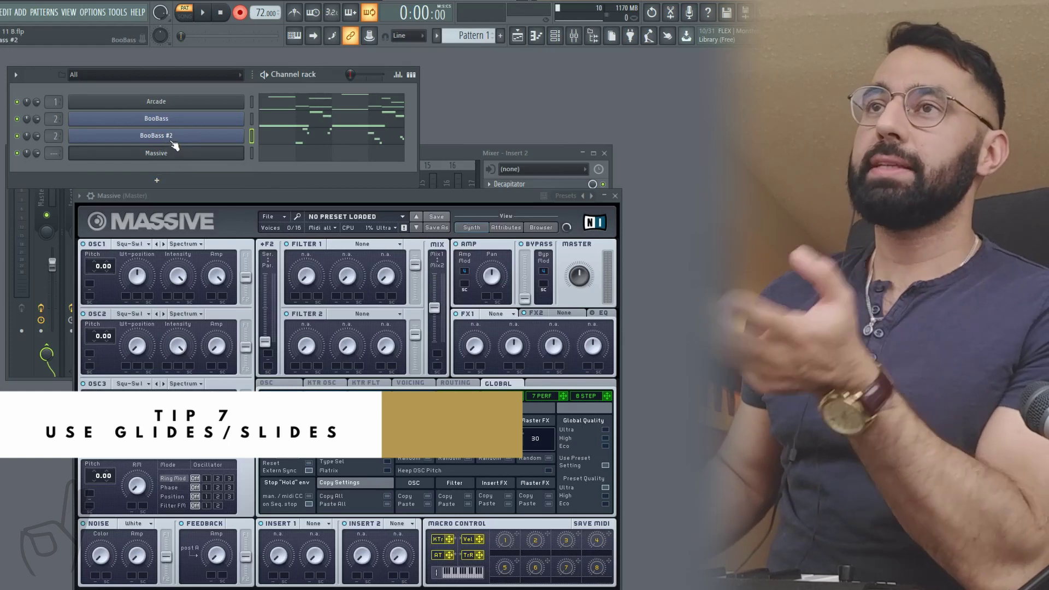
Open the BooBass #2 part in the piano roll and play its fills from bar 2
left_click(172, 140)
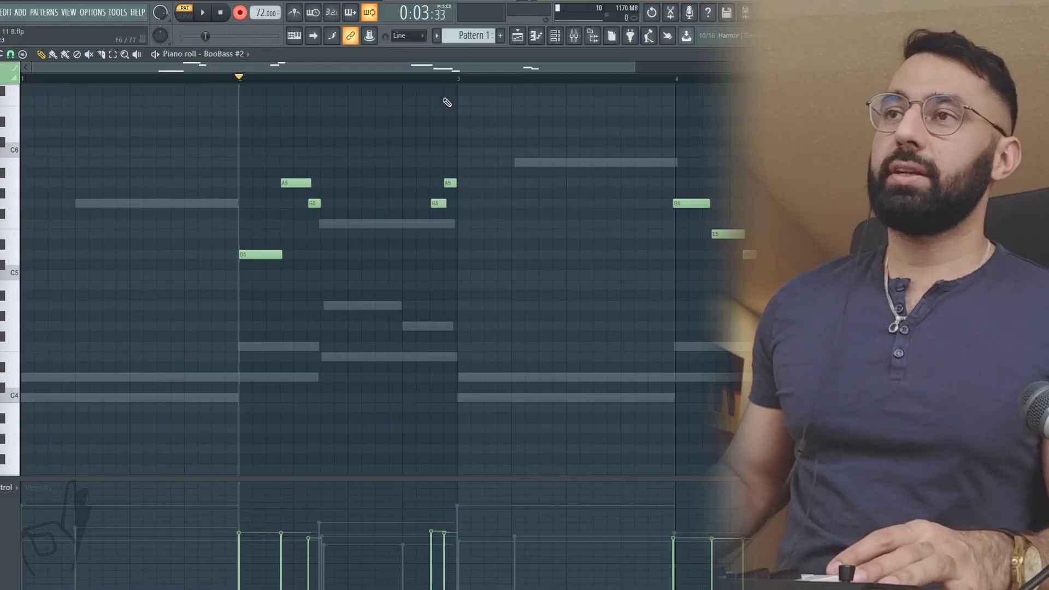
key("space")
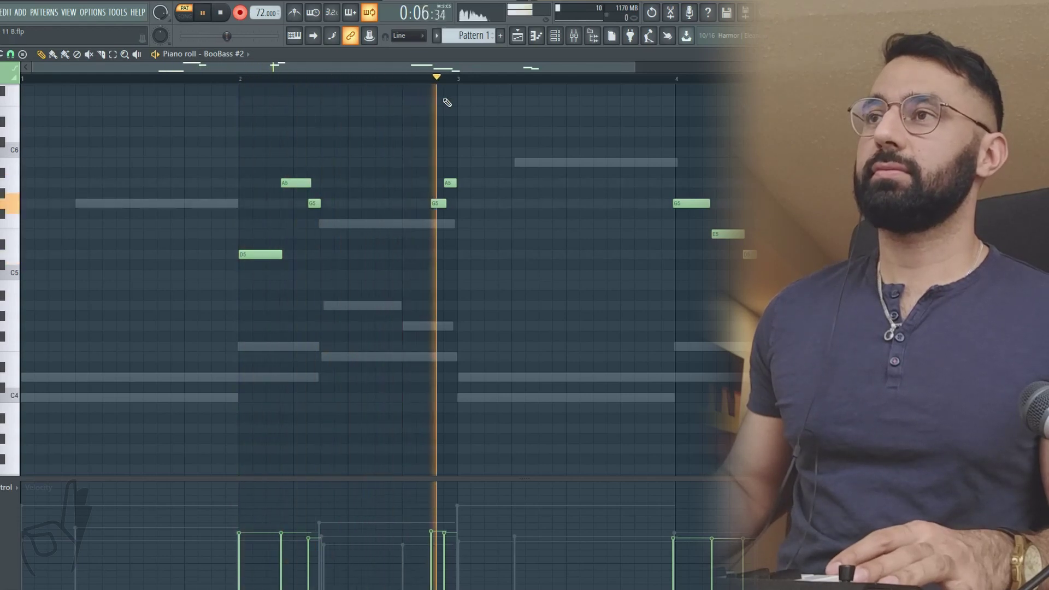
Set the maximum polyphony of BooBass #2 to 1 and play its fills in the piano roll
key("F7")
left_click(156, 119)
left_click(183, 143)
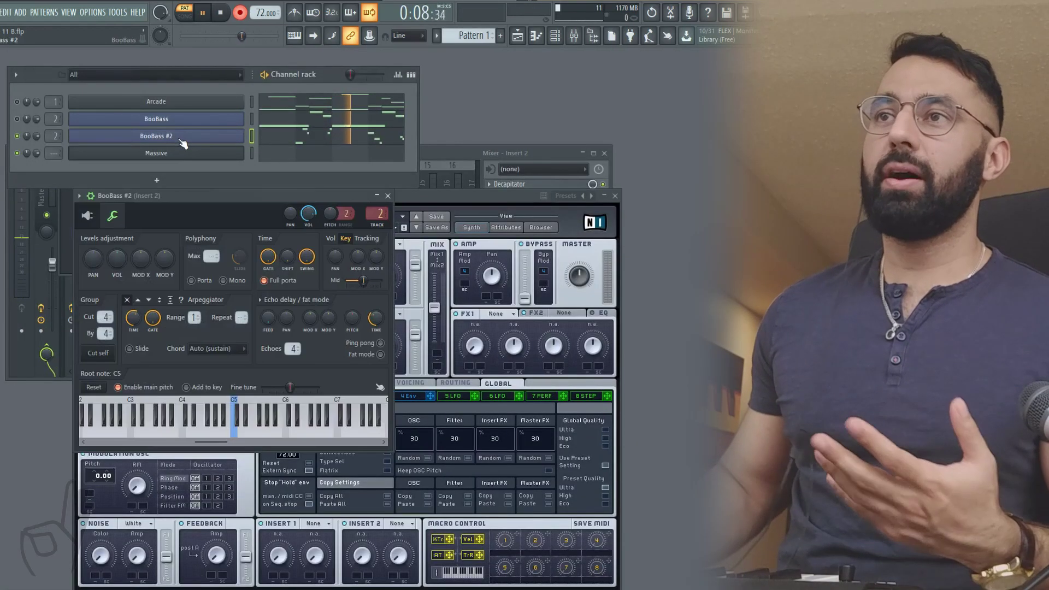
key("space")
scroll(211, 256, "up", 1)
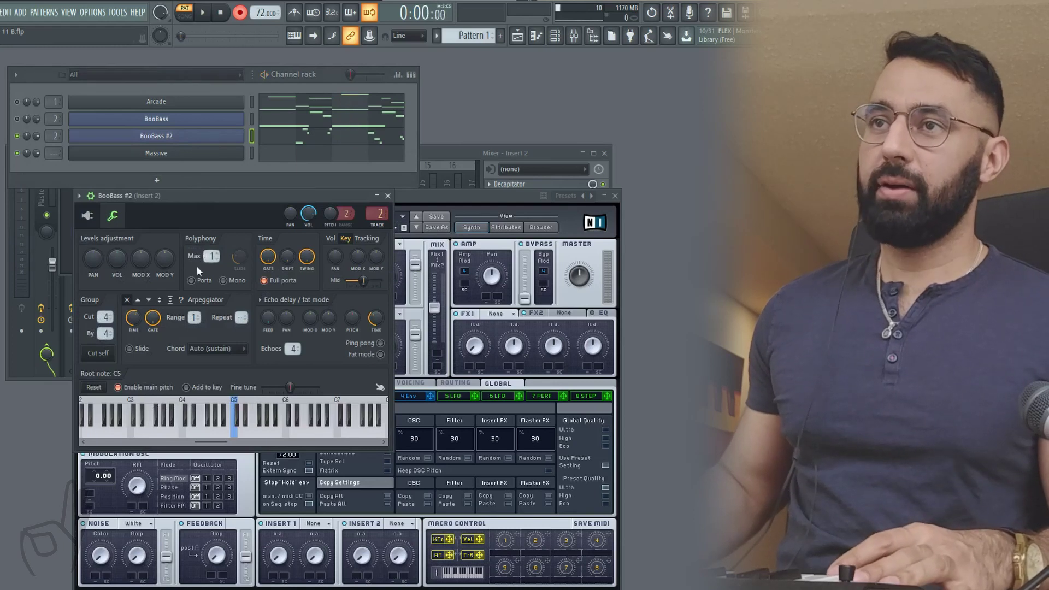
key("F7")
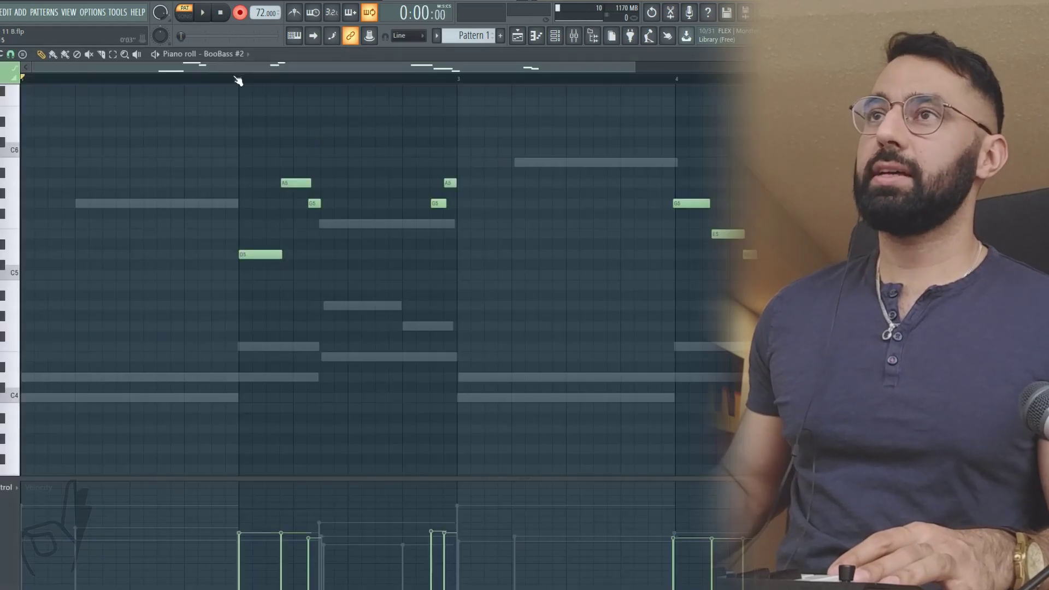
key("space")
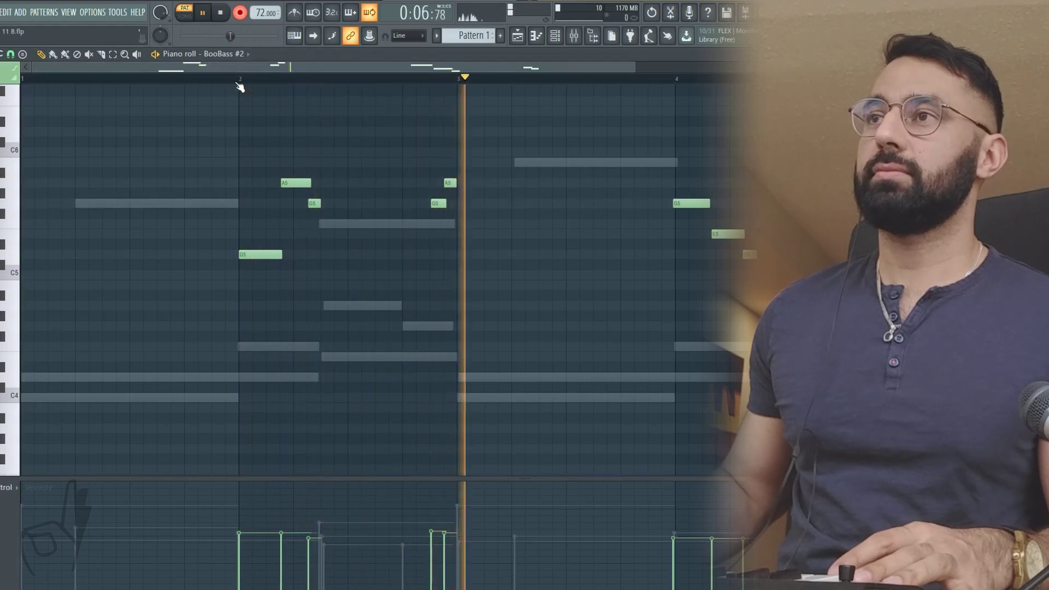
key("space")
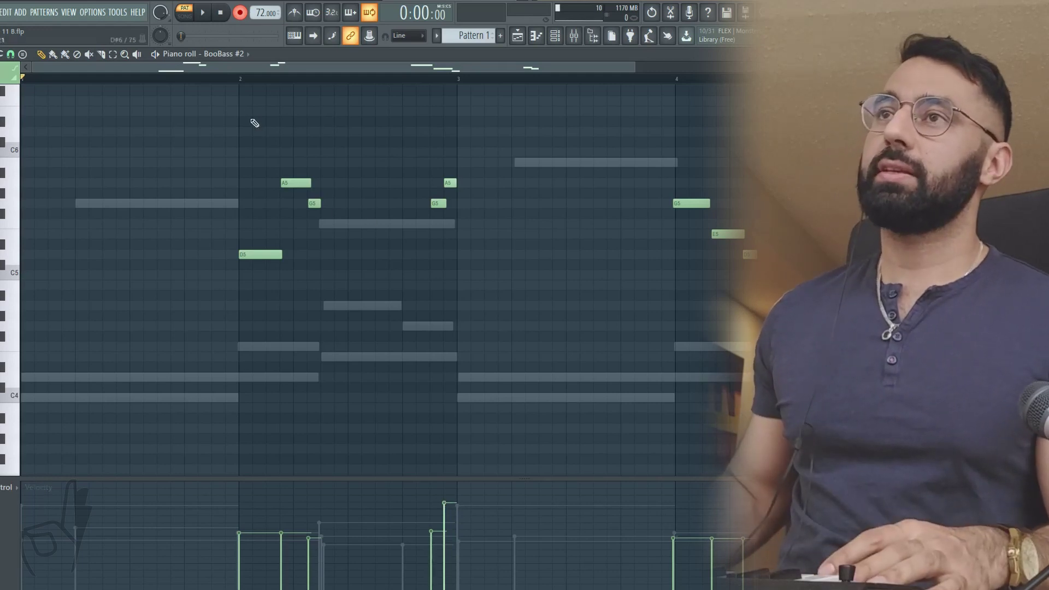
Play the fills and raise the velocity of the first G5 in bar 2 of BooBass #2
key("space")
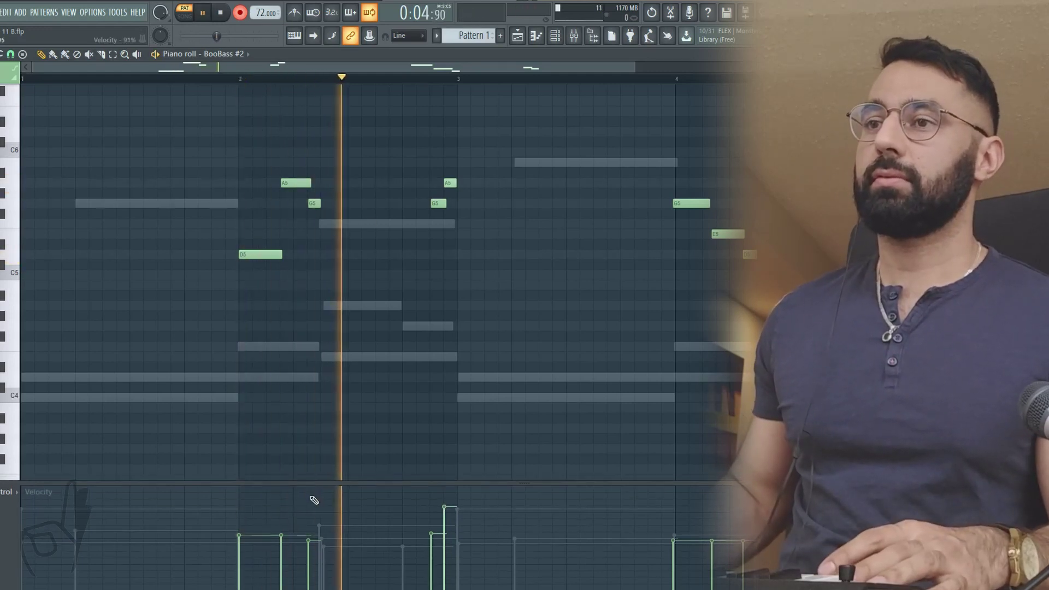
key("space")
left_click(310, 496)
key("space")
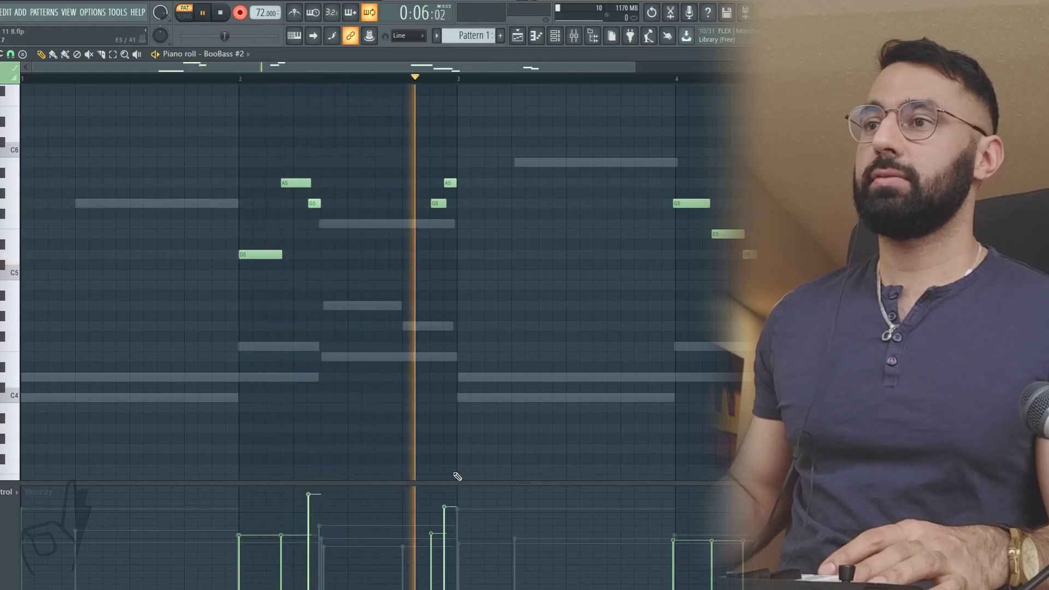
Lower the velocity of the closing A5 in bar 2 and play the end of the bar to compare
key("space")
left_click(417, 76)
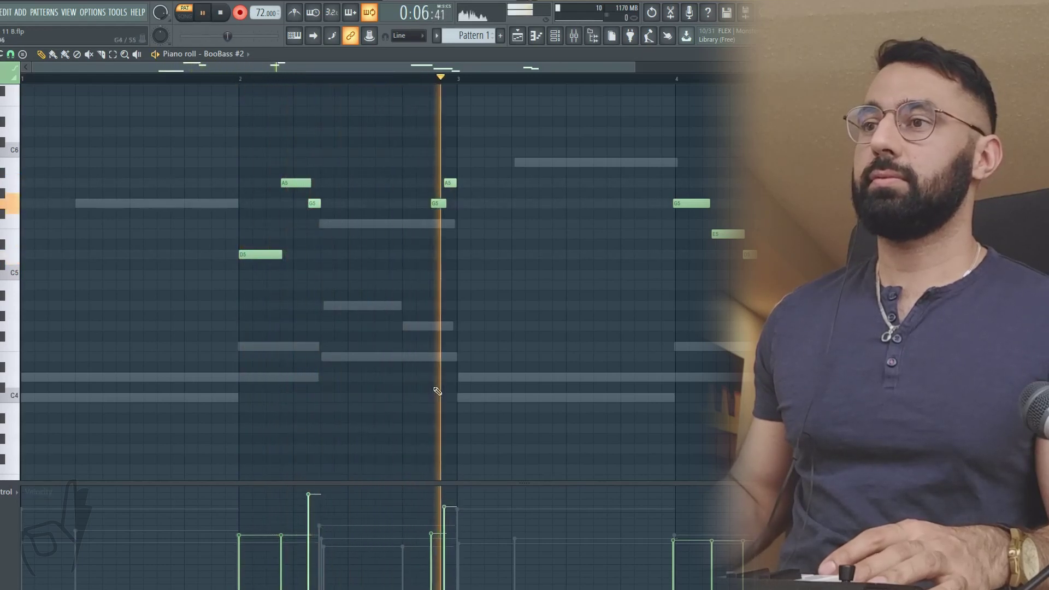
key("space")
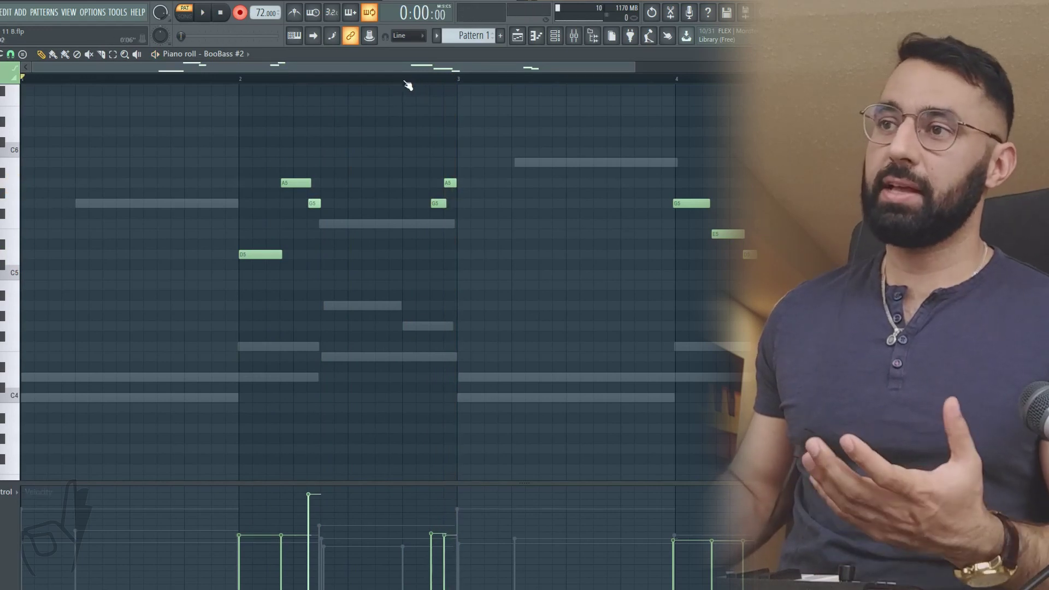
left_click(404, 79)
key("space")
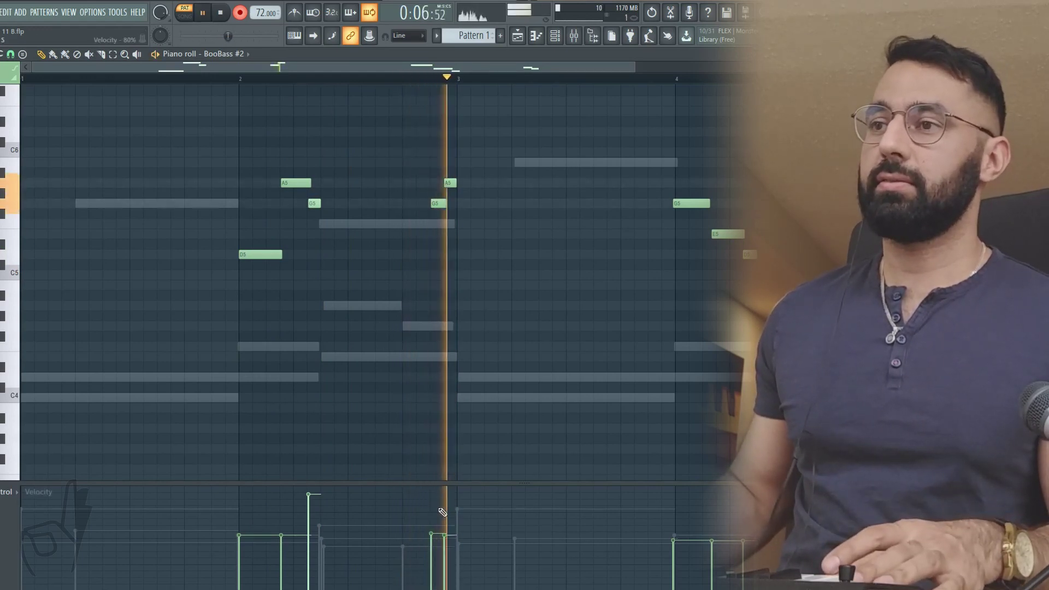
Raise the velocity of the closing A5 in bar 2 again and replay the end of the bar
key("space")
left_click(446, 500)
left_click(403, 78)
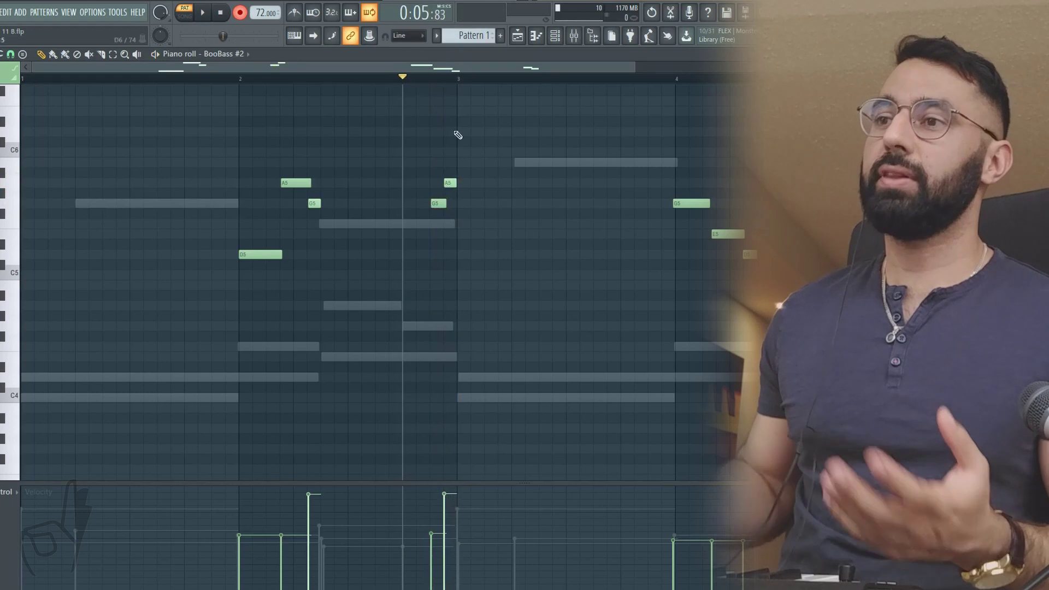
key("space")
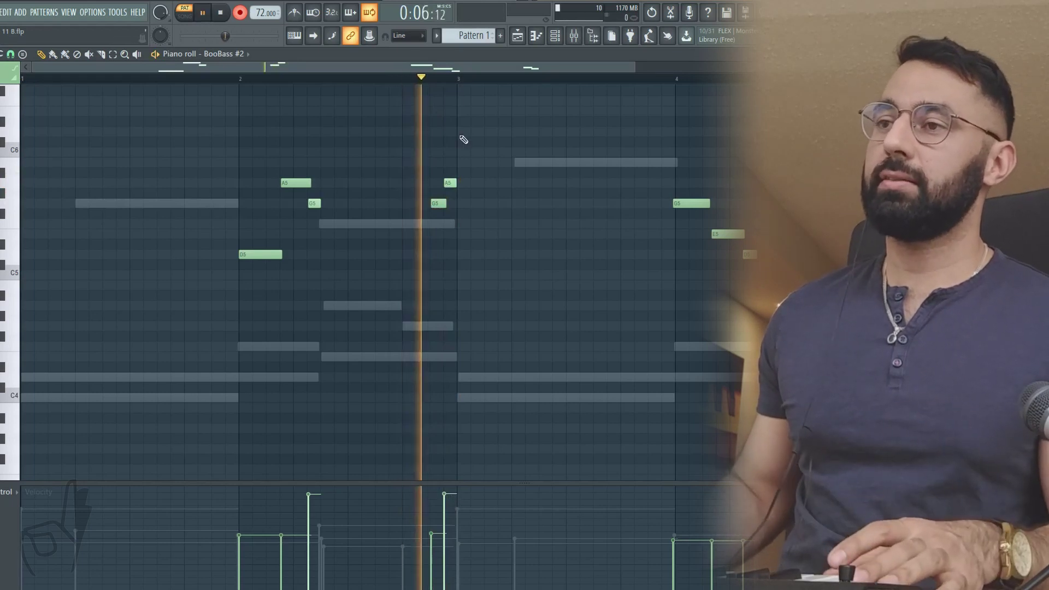
key("space")
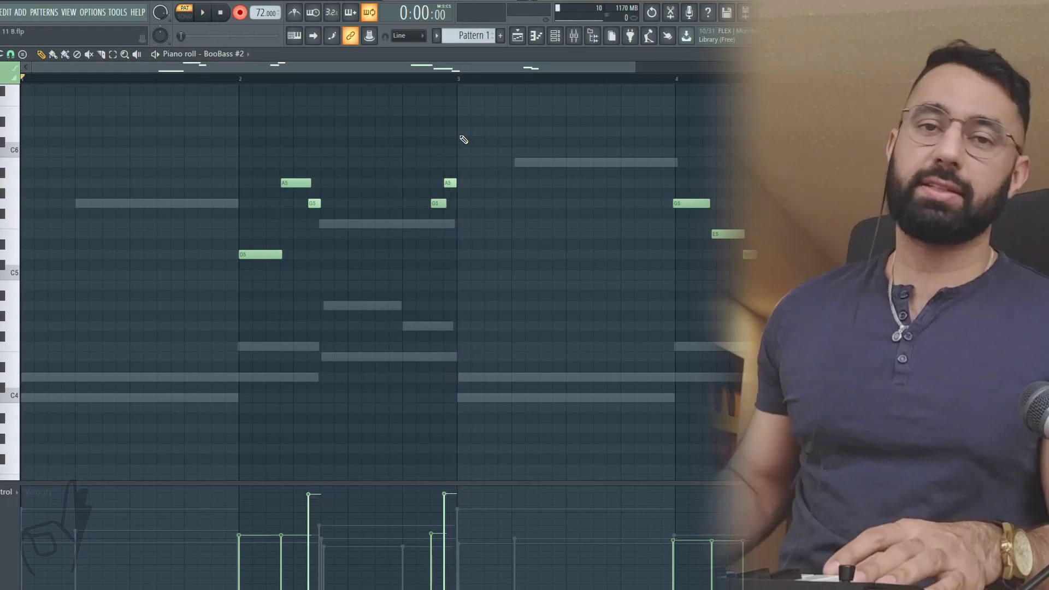
Fine-tune the velocities of the bar 2 fill notes and slightly raise those of the G5 and E5 in bar 4
left_click(445, 499)
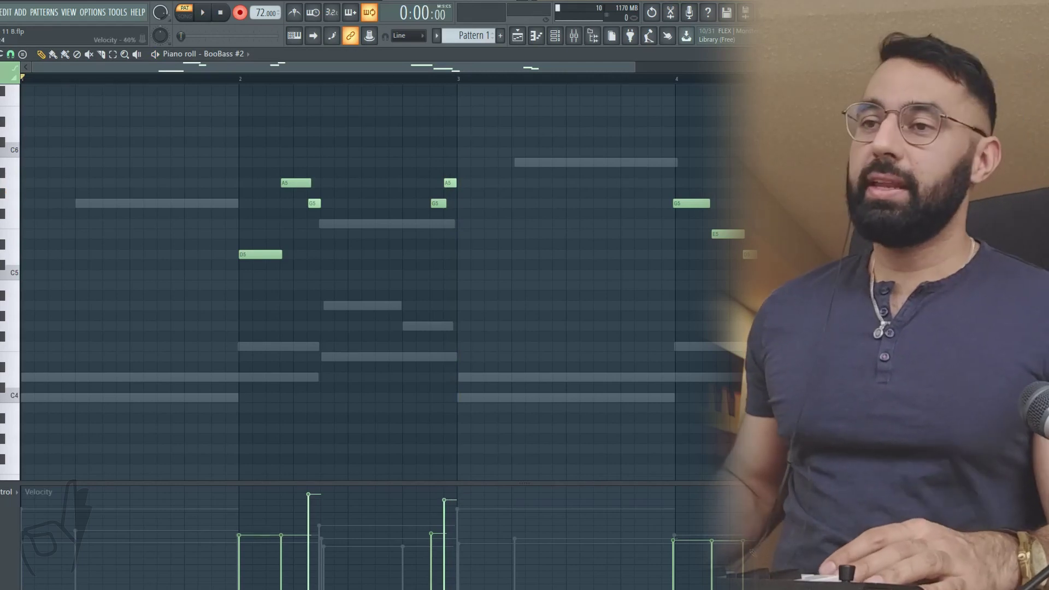
key("space")
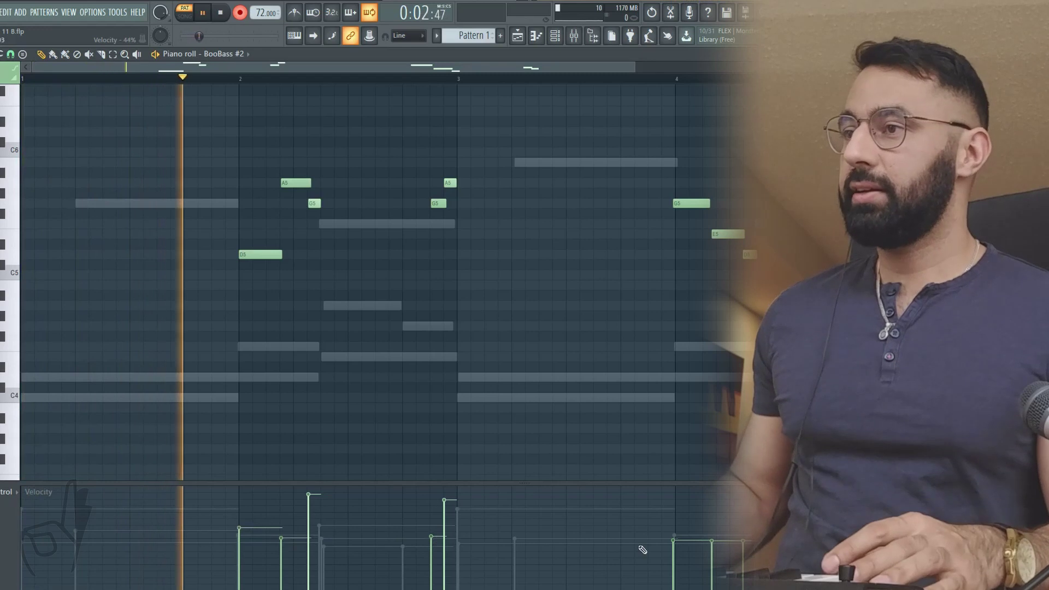
left_click_drag(673, 535, 719, 529)
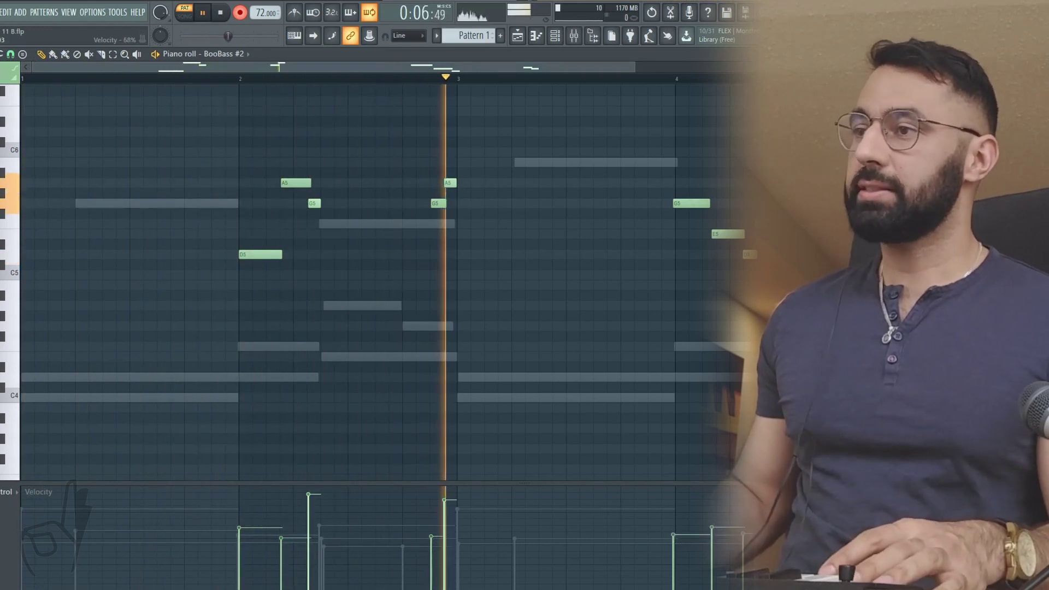
Play the fill from bar 4, raise the velocity of its closing D5 to about 87%, and play the part again
key("space")
left_click(680, 88)
key("space")
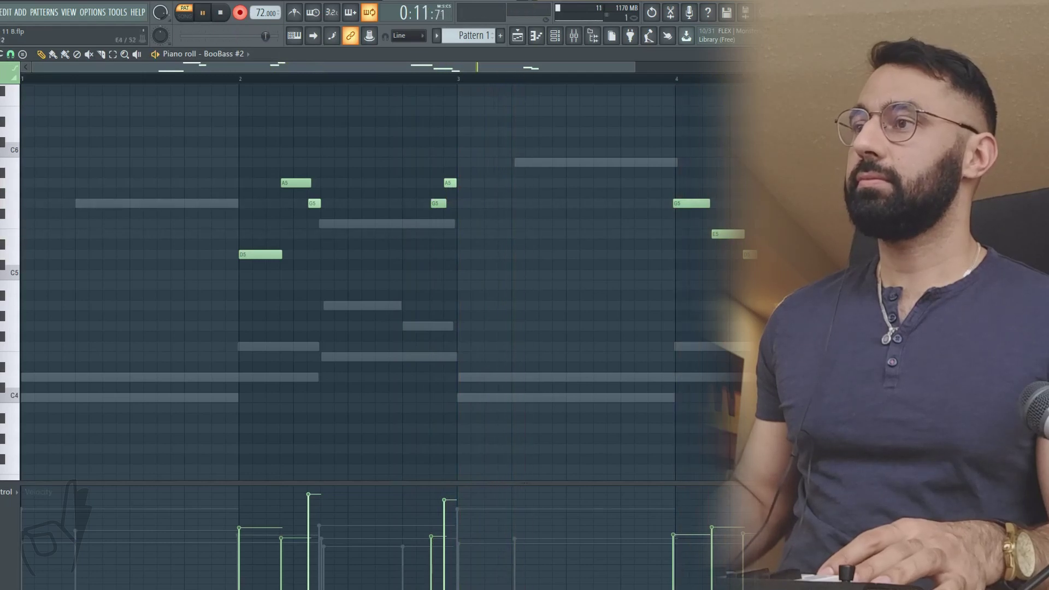
key("space")
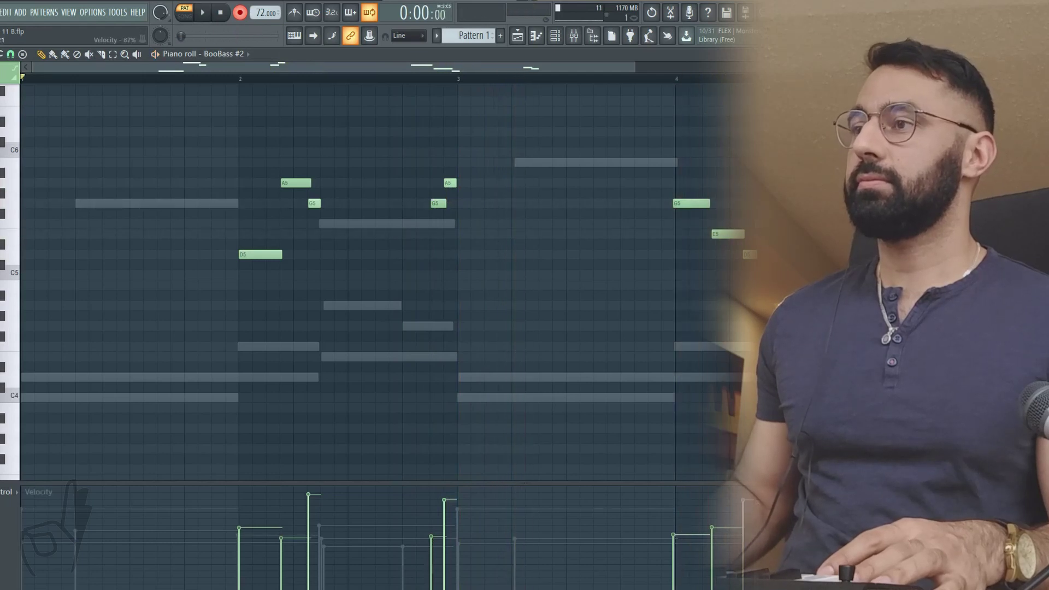
key("space")
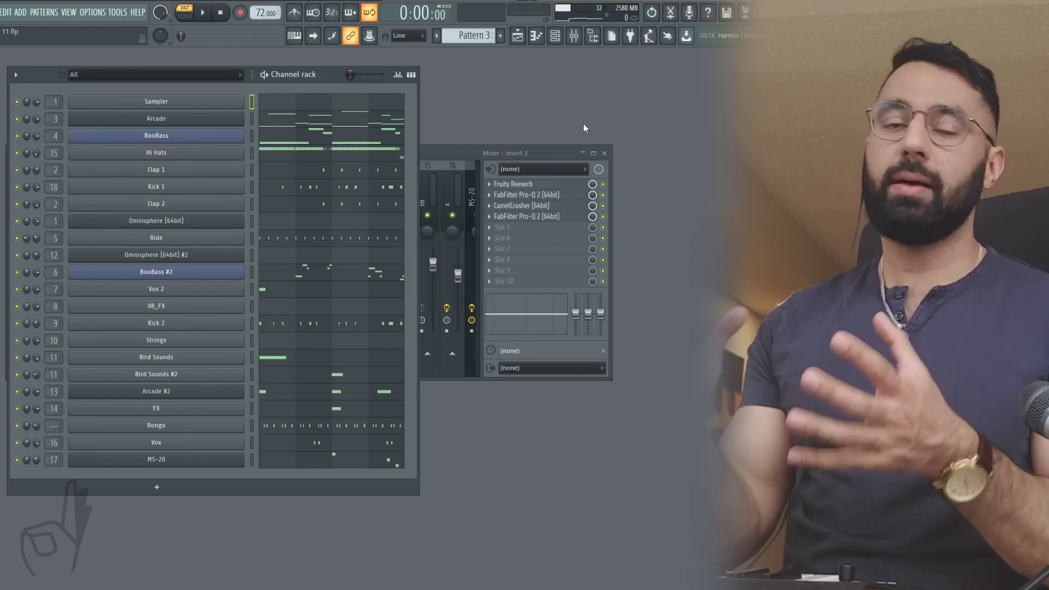
Play Pattern 3 of the full beat and examine the Kick 1 and clap notes against the bass in the piano roll
key("space")
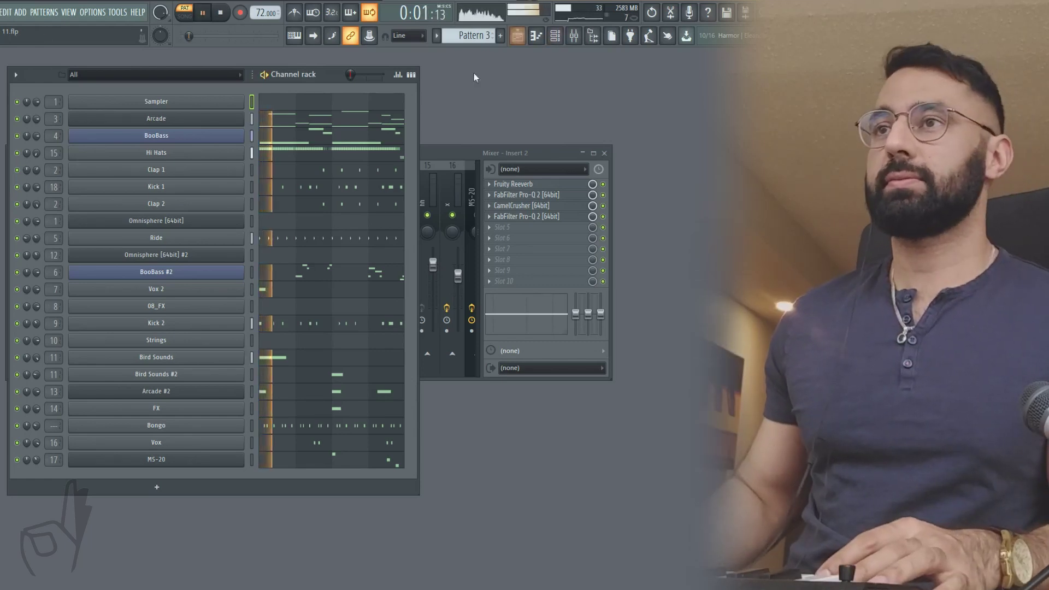
left_click(345, 188)
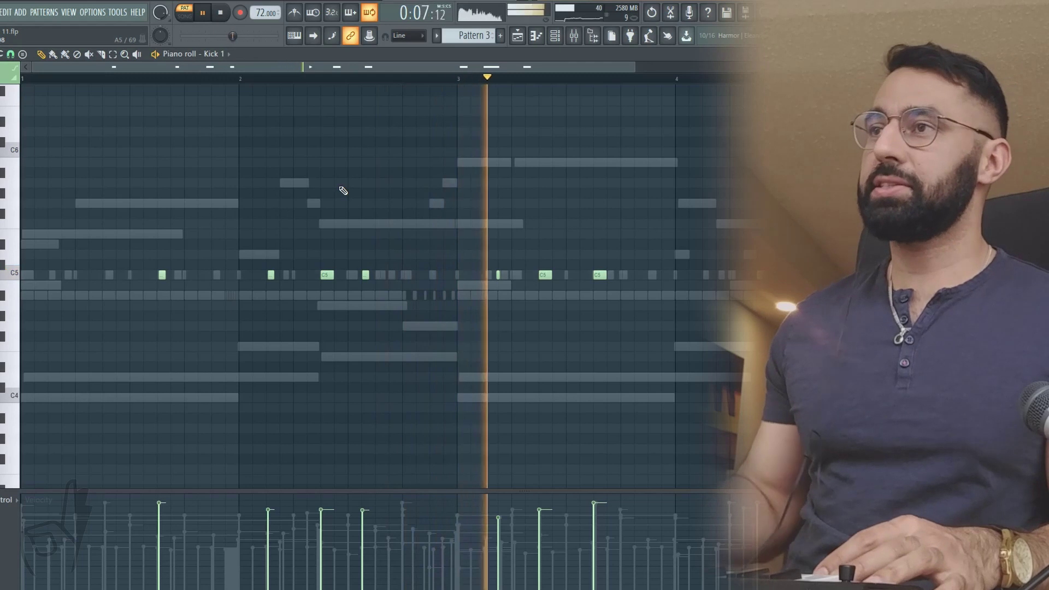
key("F7")
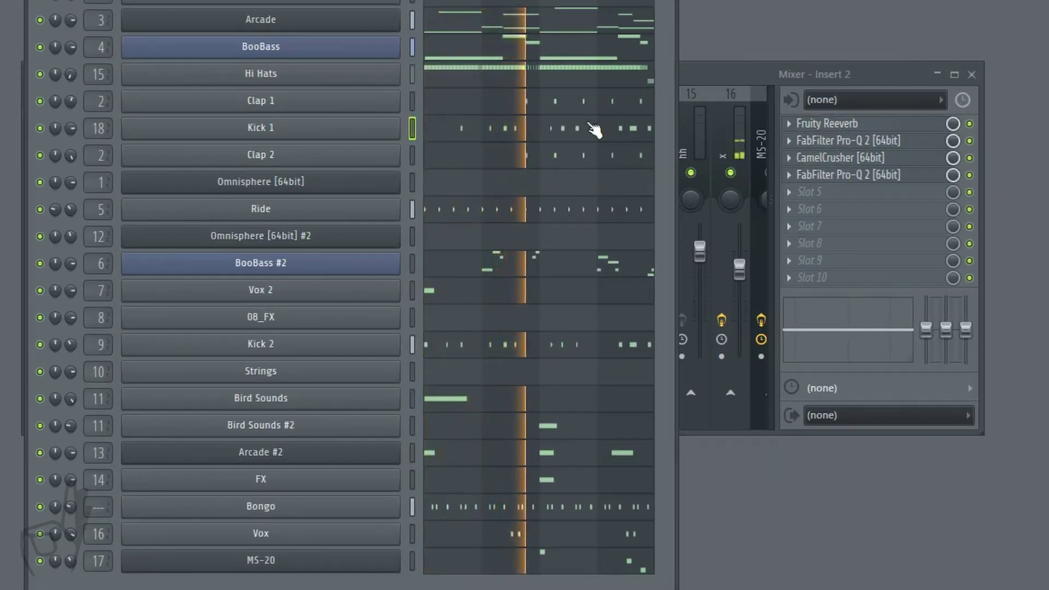
left_click(588, 123)
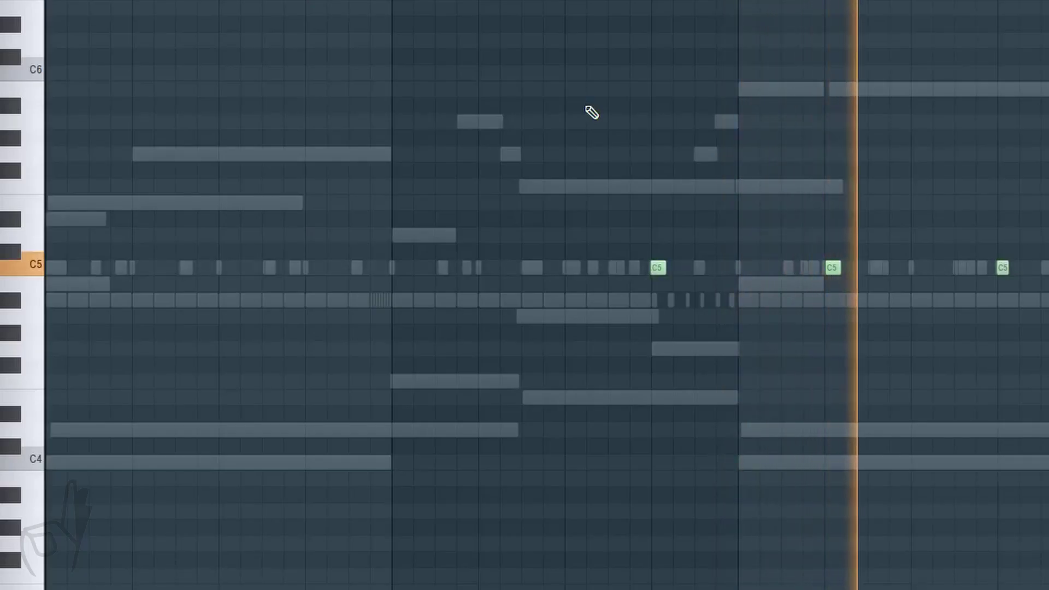